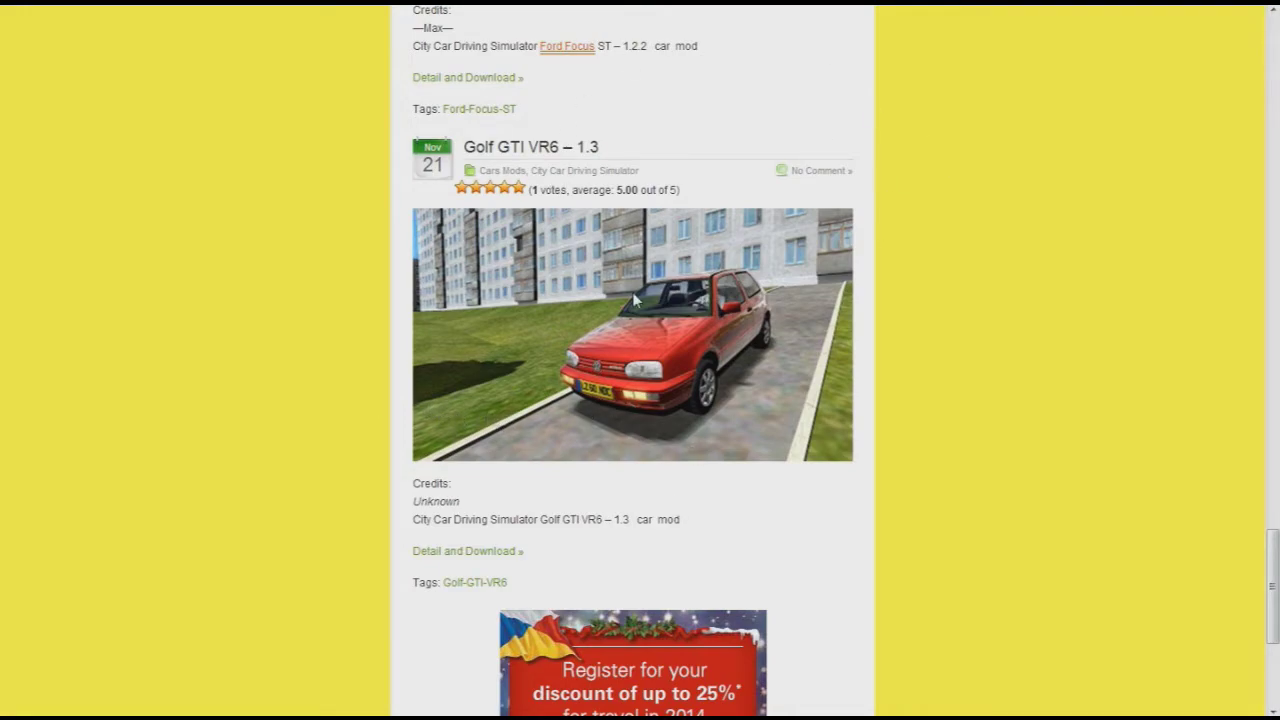
Open the detail and download page of the Golf GTI VR6 – 1.3 car mod and locate its direct download link
scroll(618, 98, up, 1)
scroll(648, 168, up, 4)
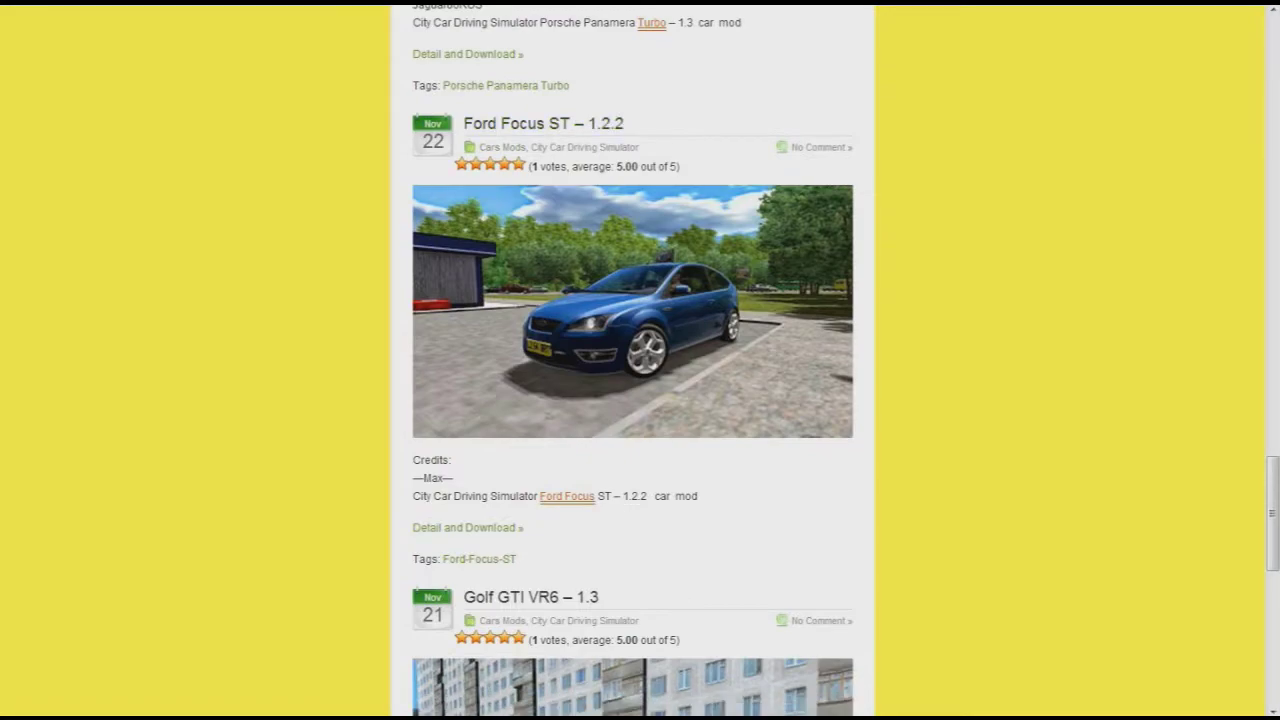
scroll(641, 319, down, 6)
scroll(786, 163, up, 1)
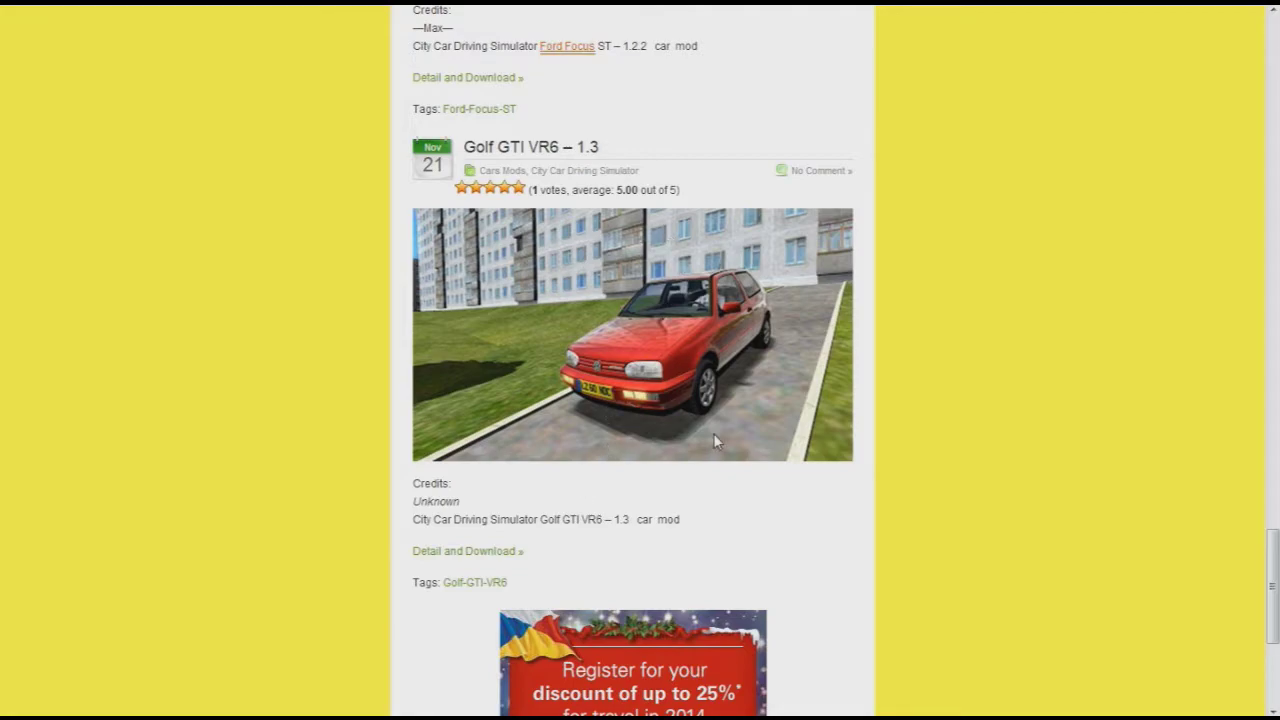
click(450, 552)
scroll(470, 460, down, 5)
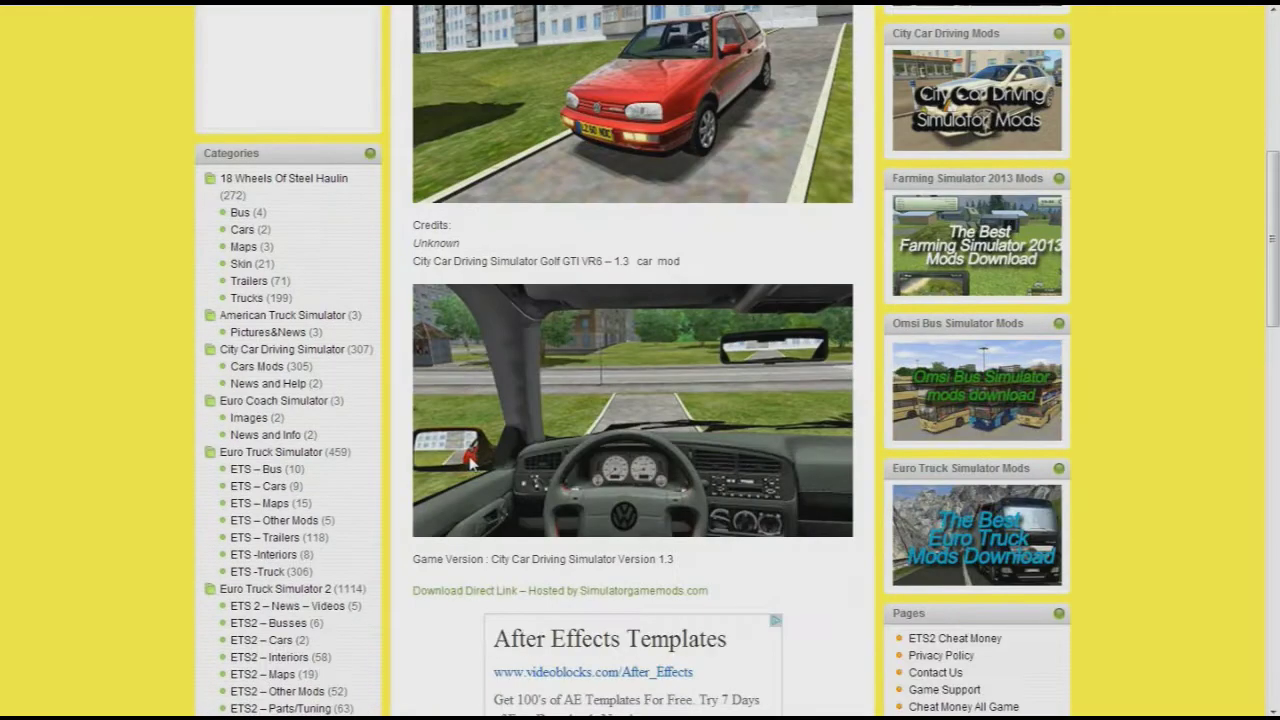
scroll(477, 452, up, 1)
scroll(516, 197, down, 1)
scroll(449, 515, down, 1)
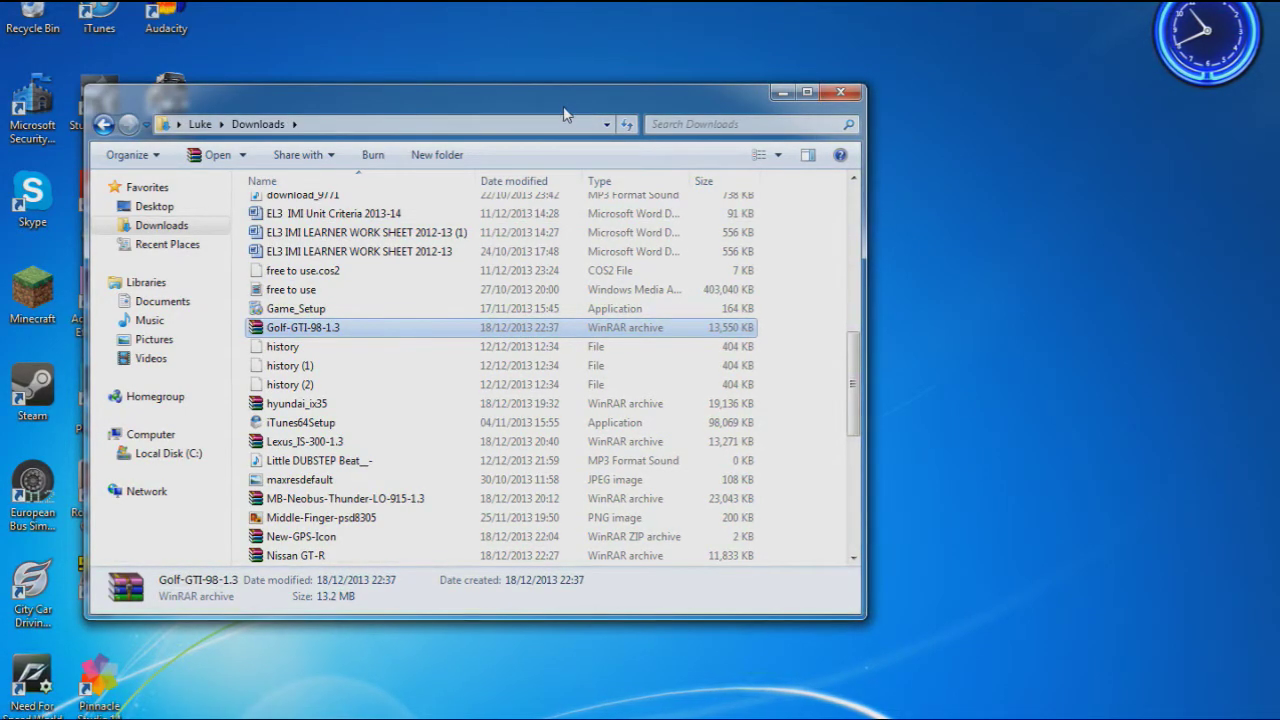
Open the Golf-GTI-98-1.3 archive from the Downloads folder in WinRAR and enter its Golf GTI98 - 1.3 folder
drag(563, 100, 688, 62)
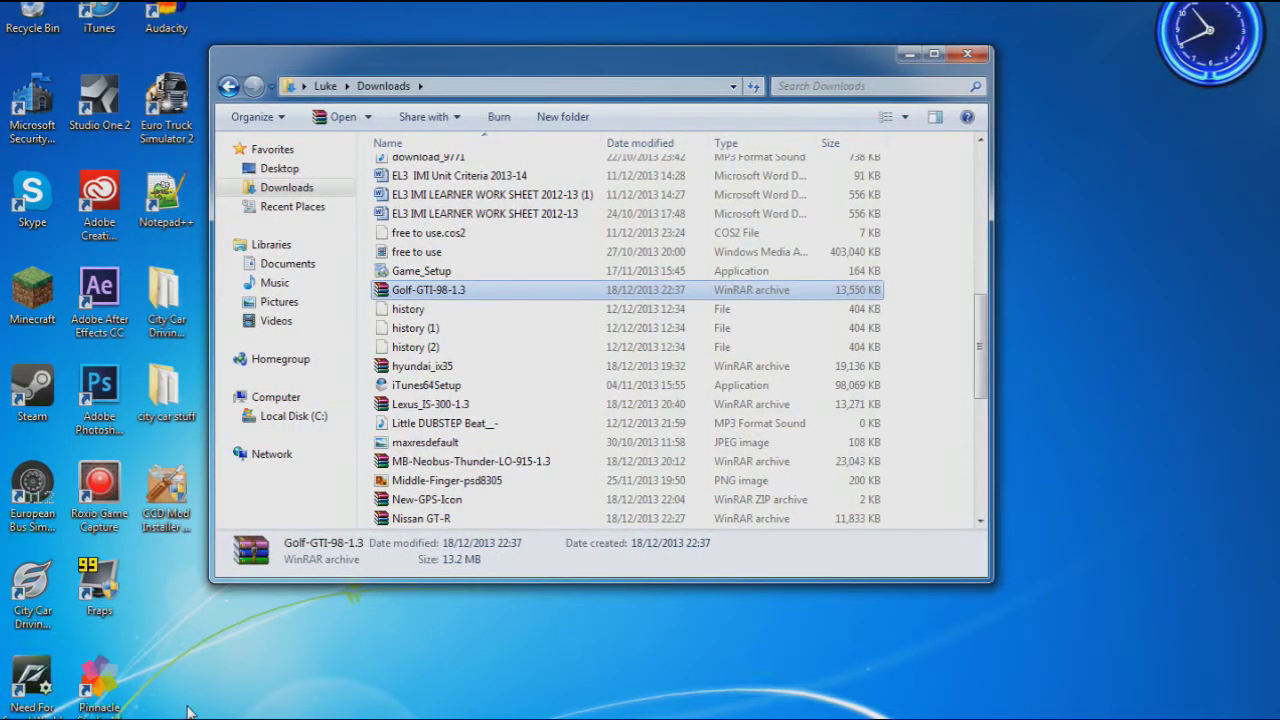
drag(513, 74, 441, 64)
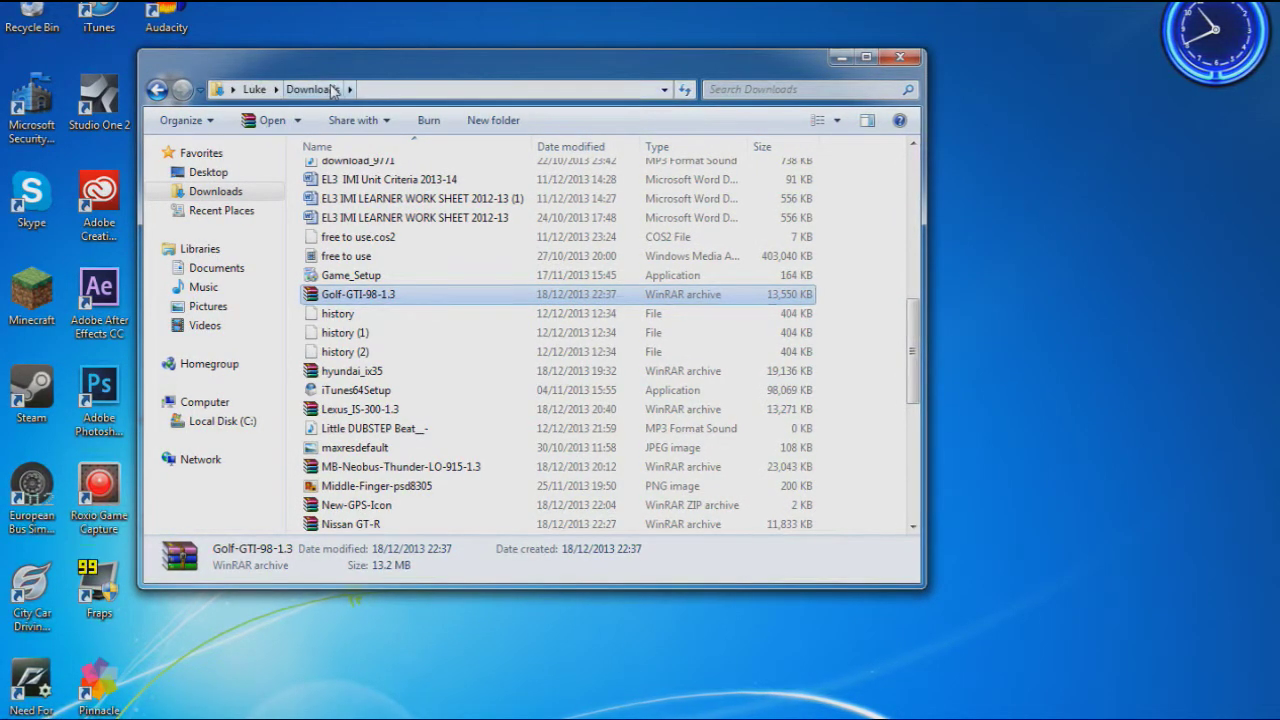
double_click(364, 296)
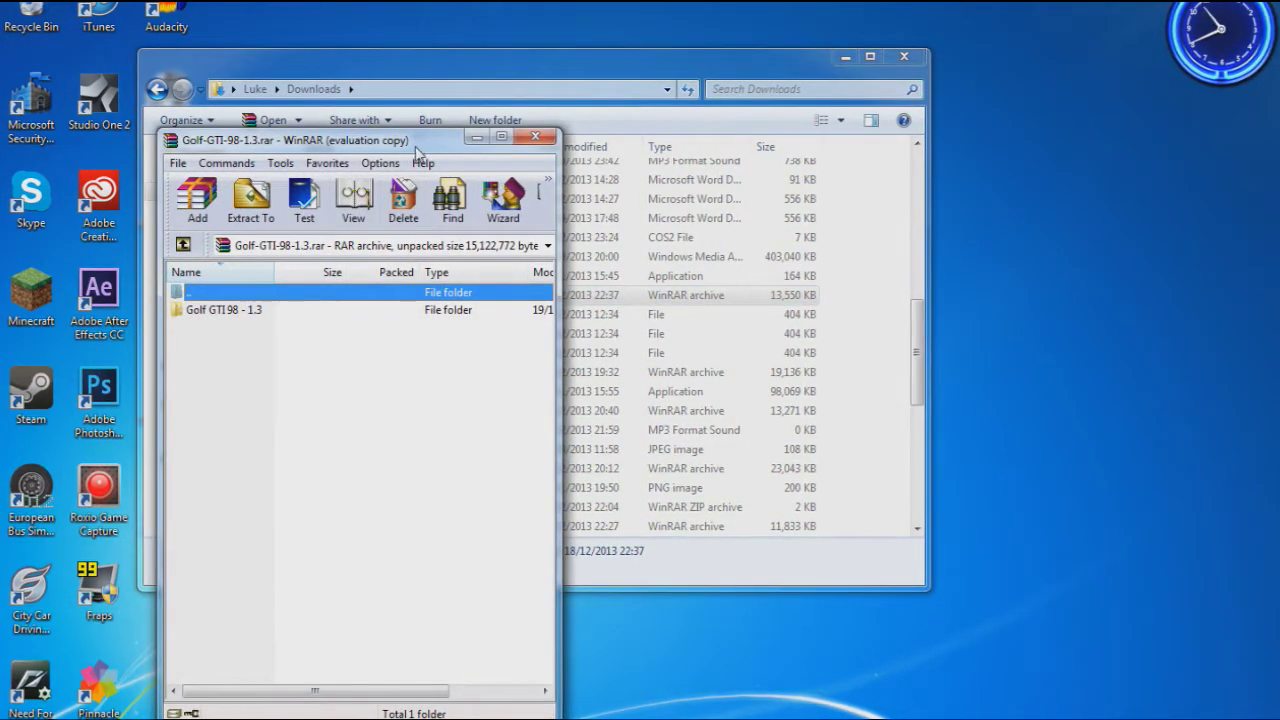
drag(398, 146, 456, 69)
click(521, 370)
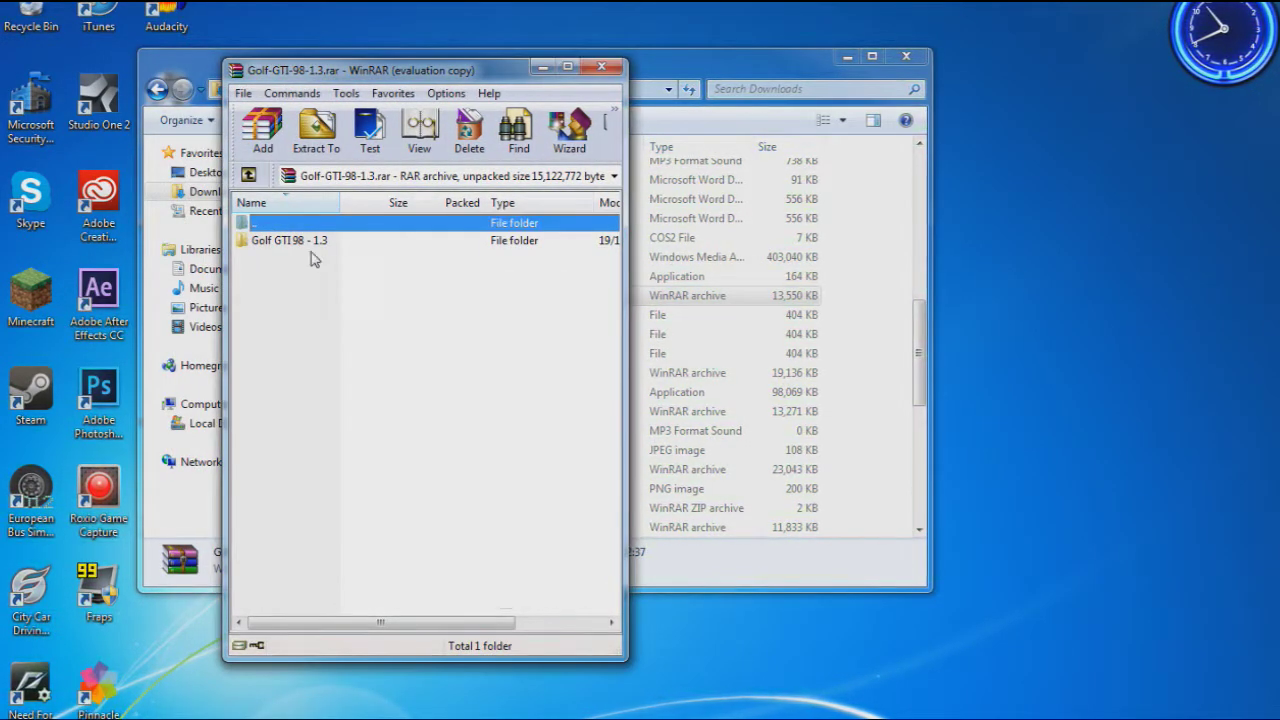
click(279, 249)
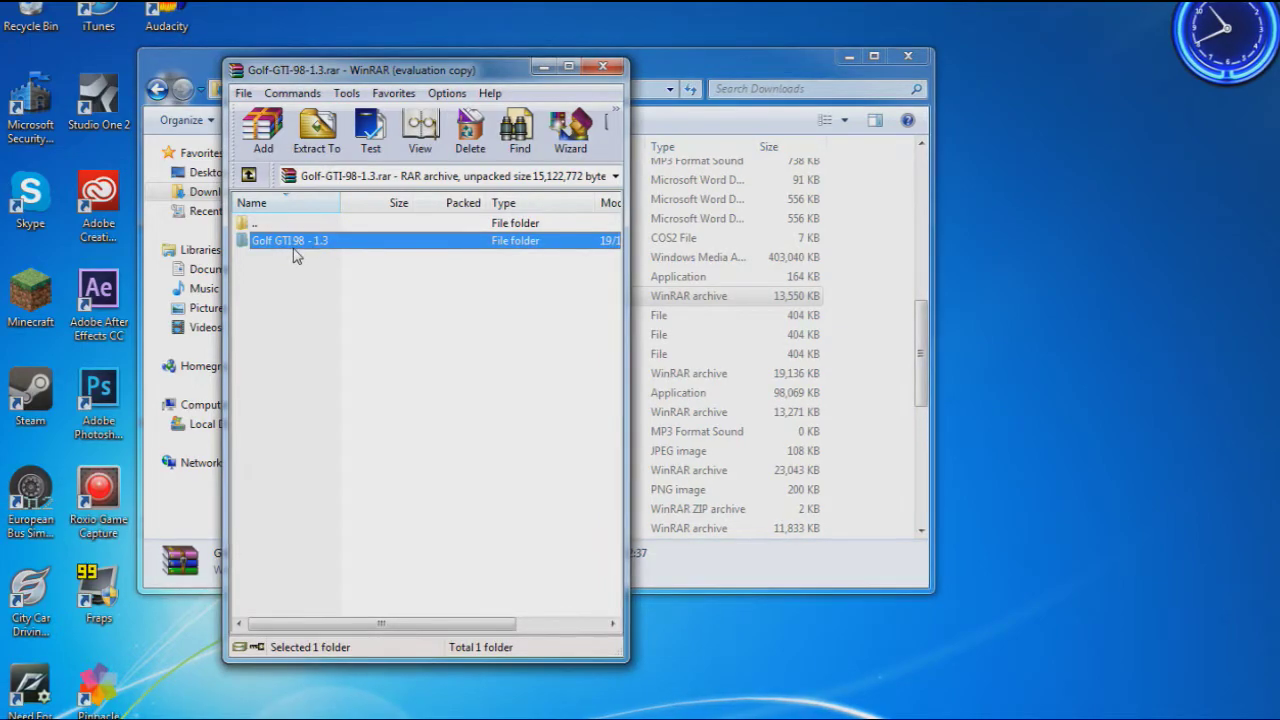
double_click(294, 250)
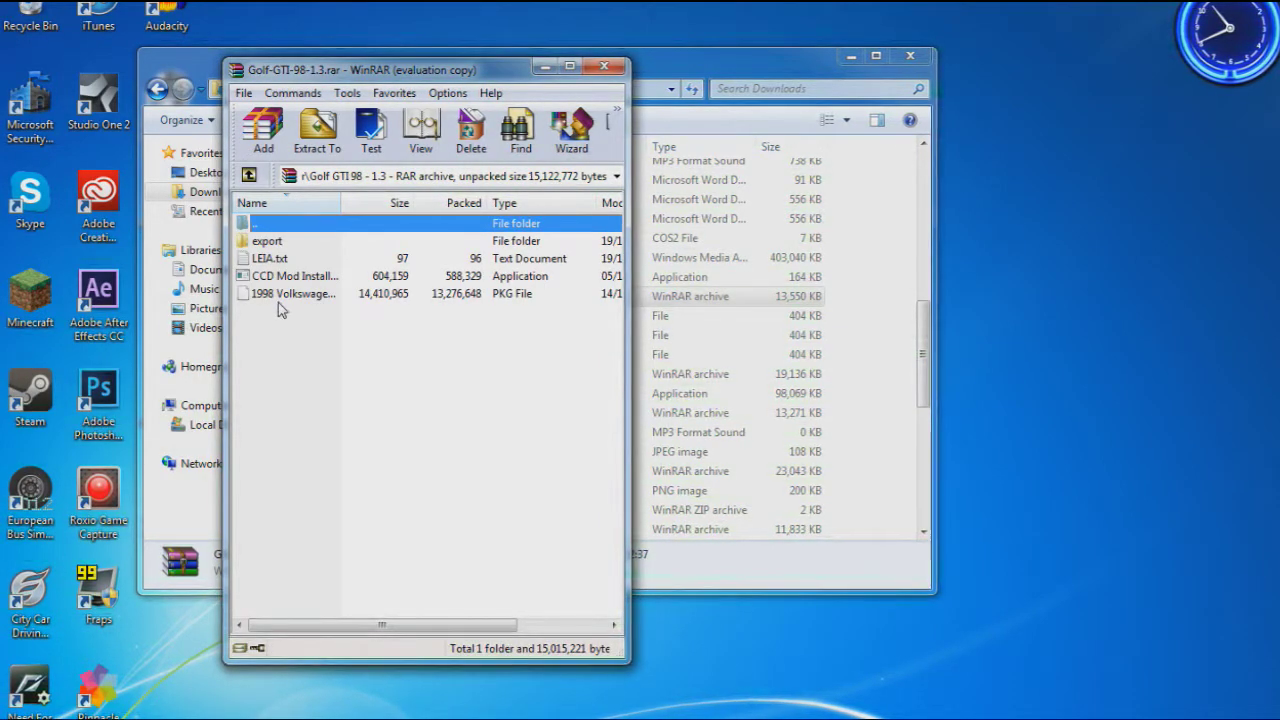
Extract 1998 Volkswagen Golf GTI VR6 (MkIII).pkg to the desktop, replacing the existing copy, and close the Downloads folder
drag(294, 294, 1056, 308)
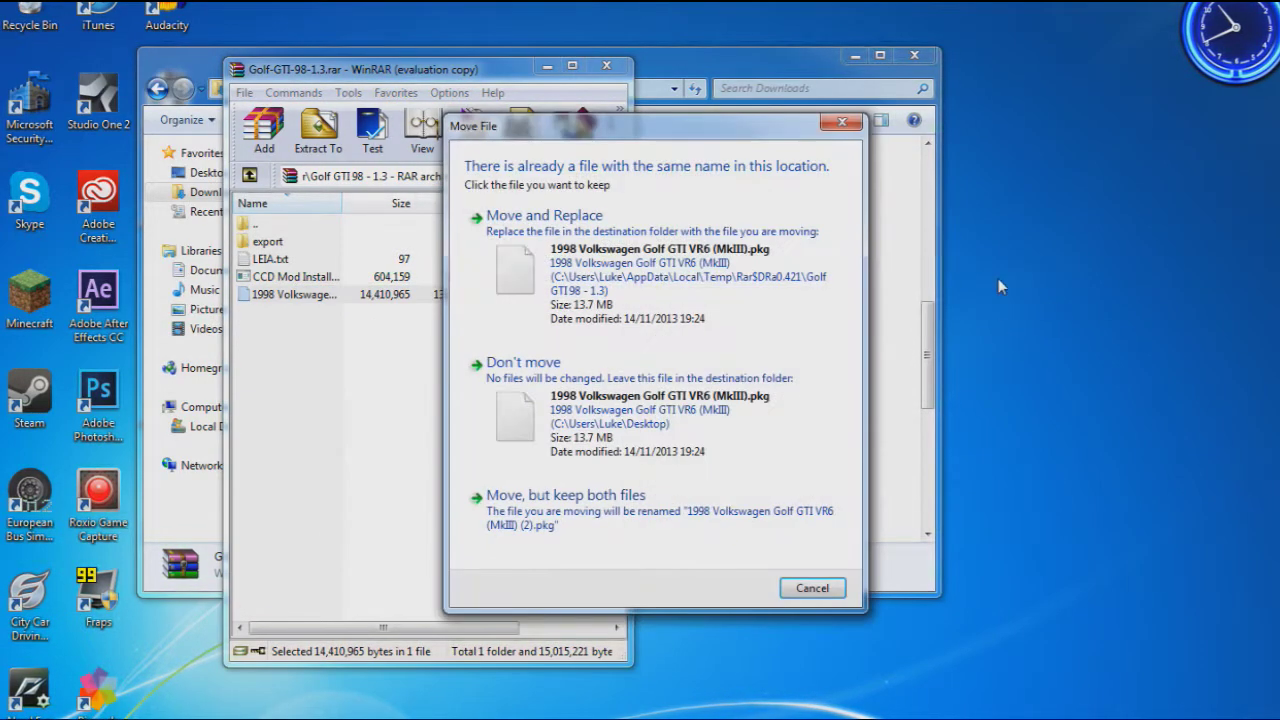
click(657, 286)
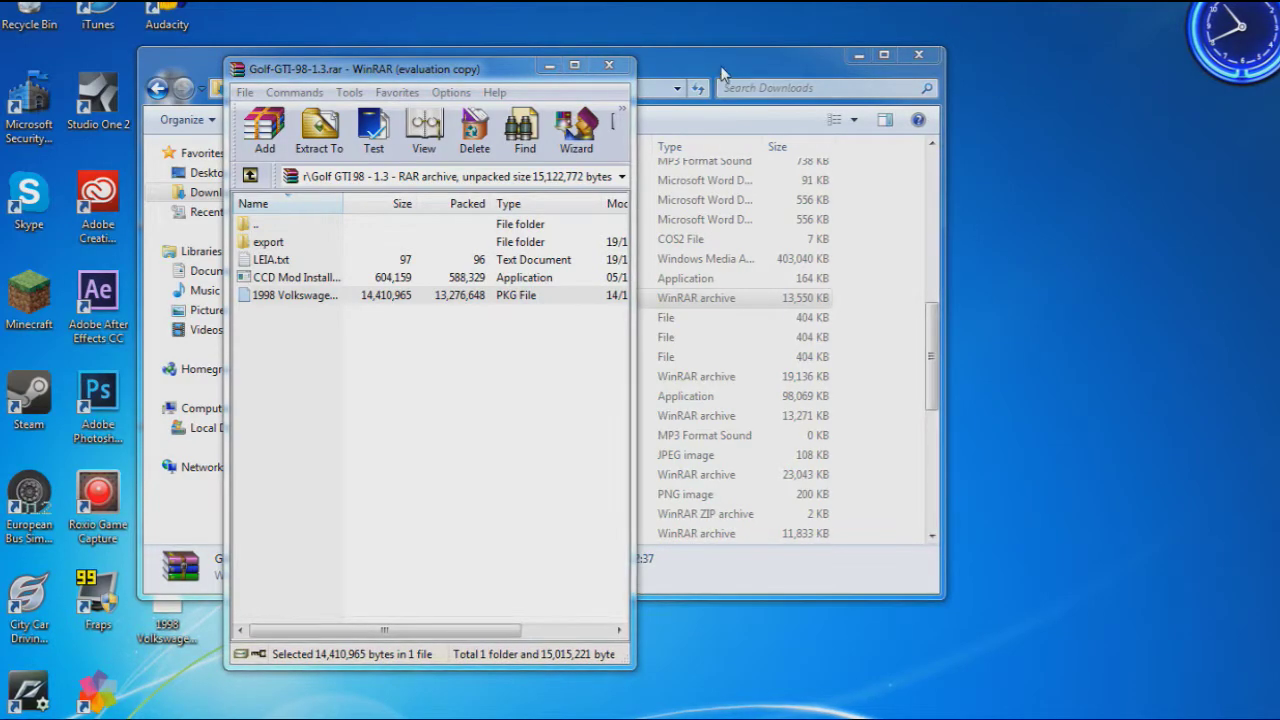
drag(740, 60, 1068, 118)
drag(436, 66, 493, 56)
click(1045, 125)
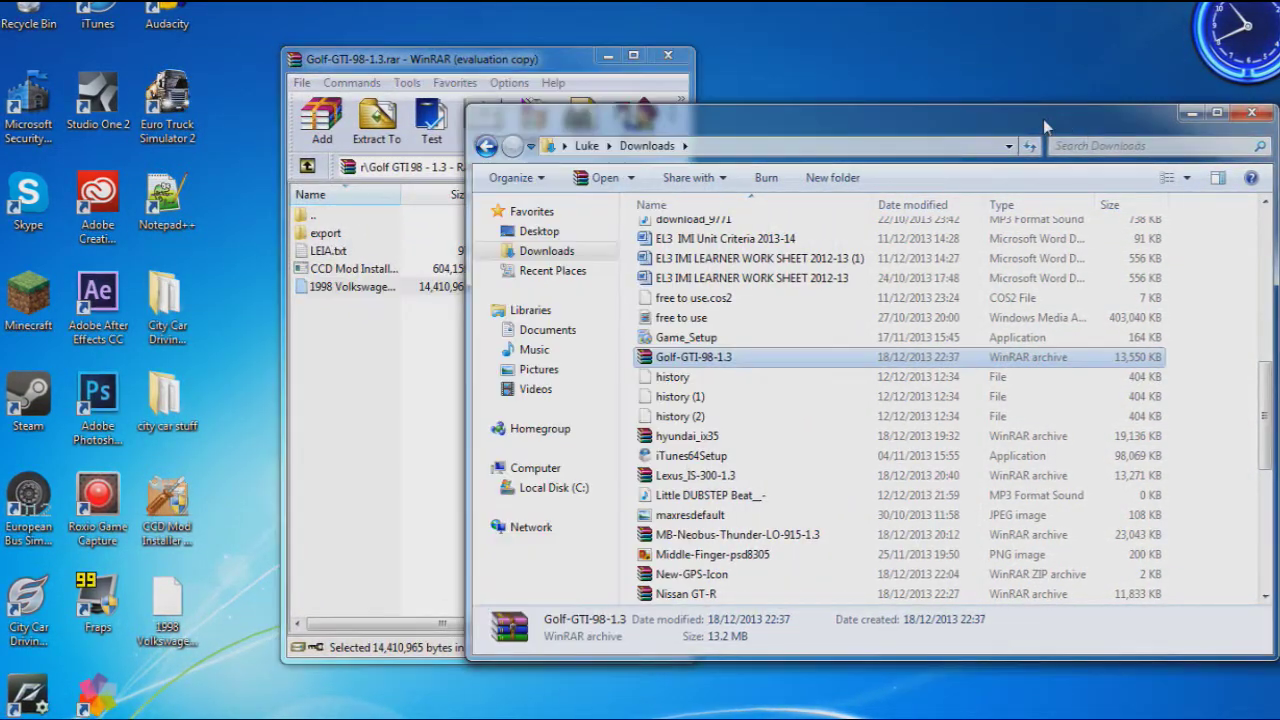
click(1268, 117)
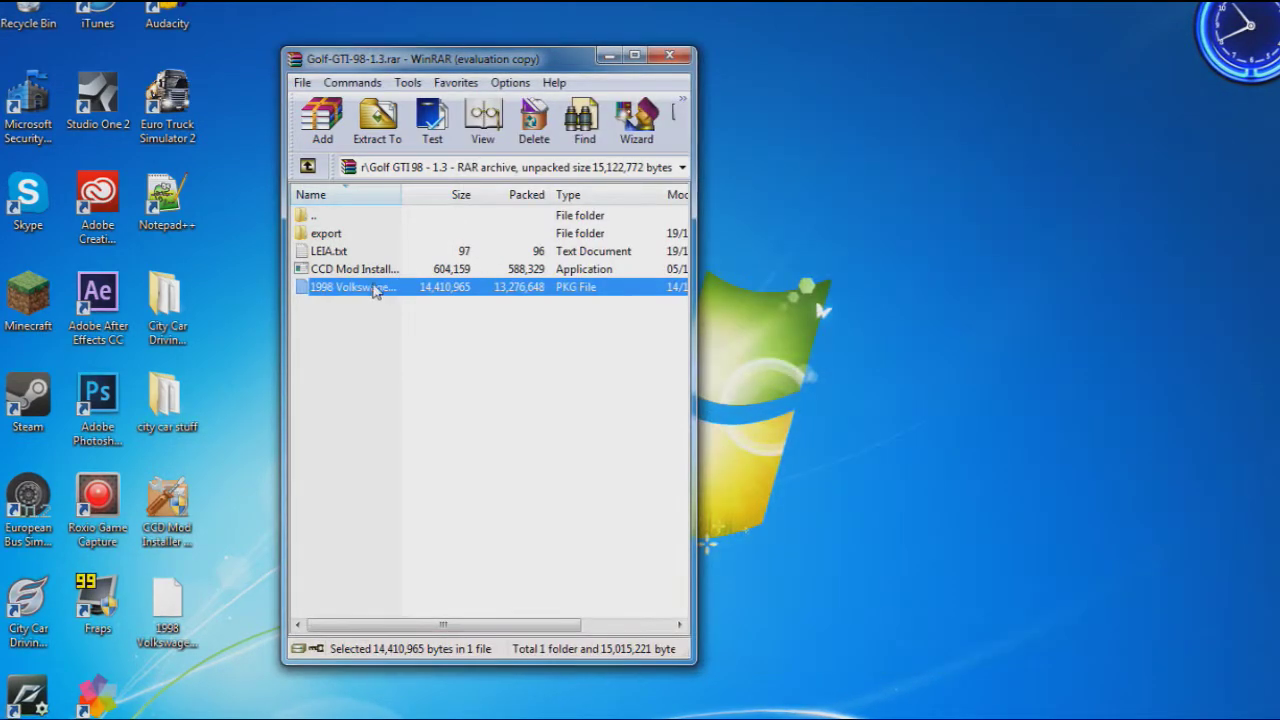
drag(450, 58, 619, 60)
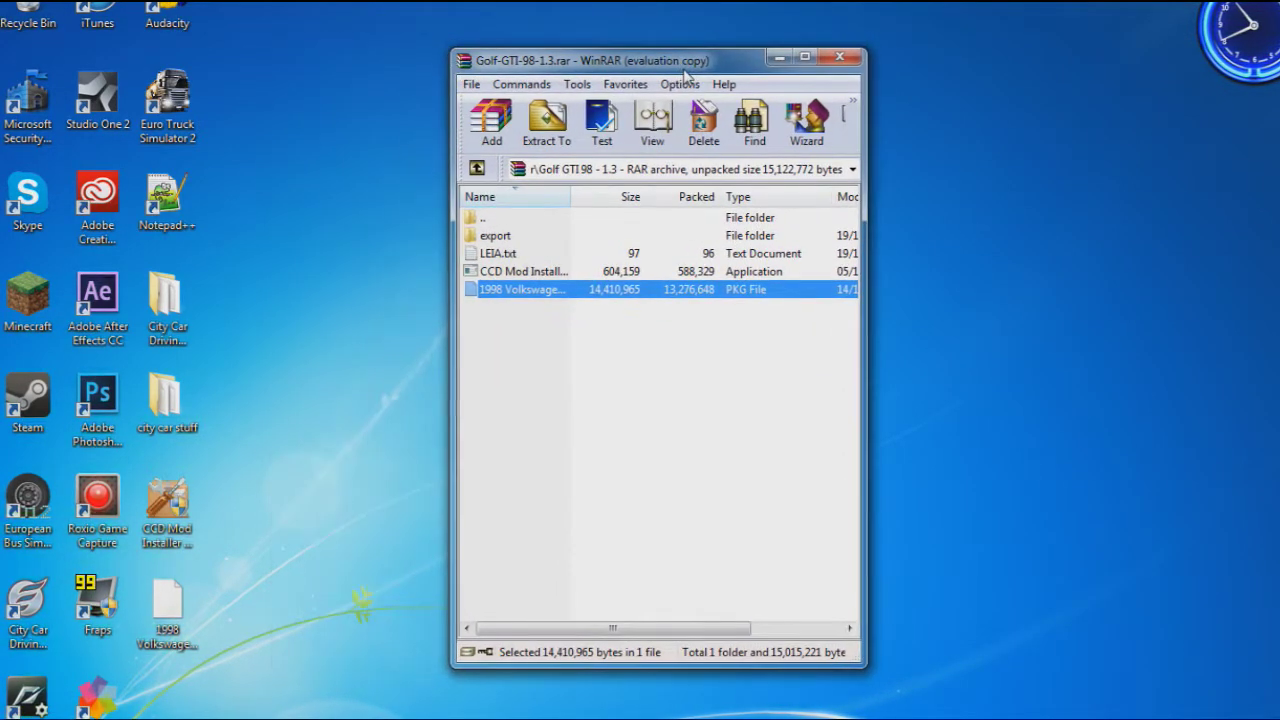
Run the CCD Mod Installer from the archive and define City Car Driving Home Edition as the game folder
click(510, 273)
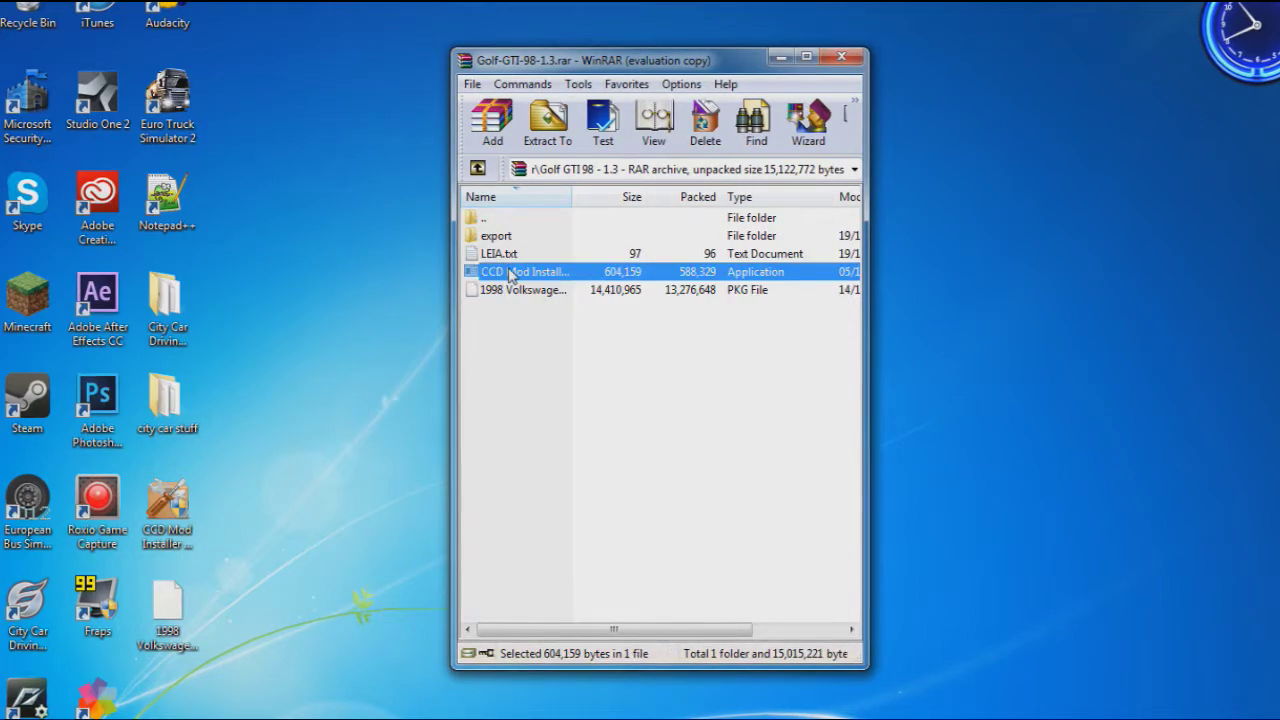
double_click(676, 280)
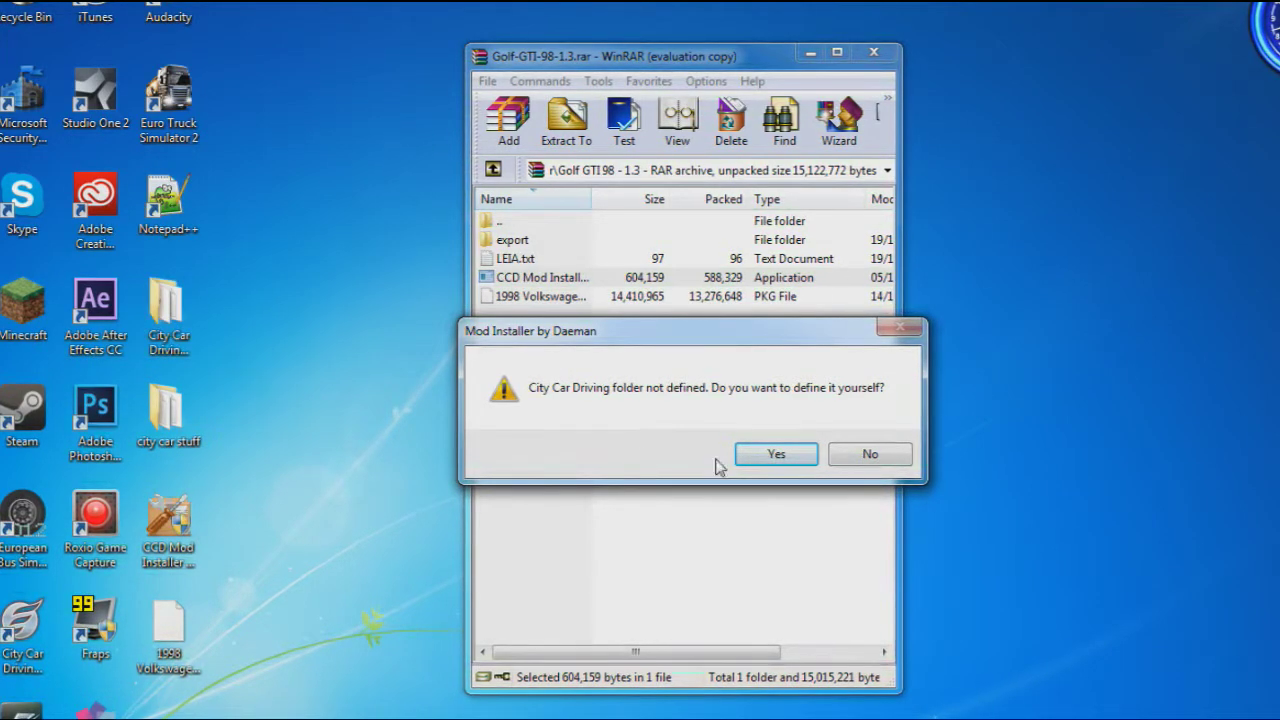
click(778, 455)
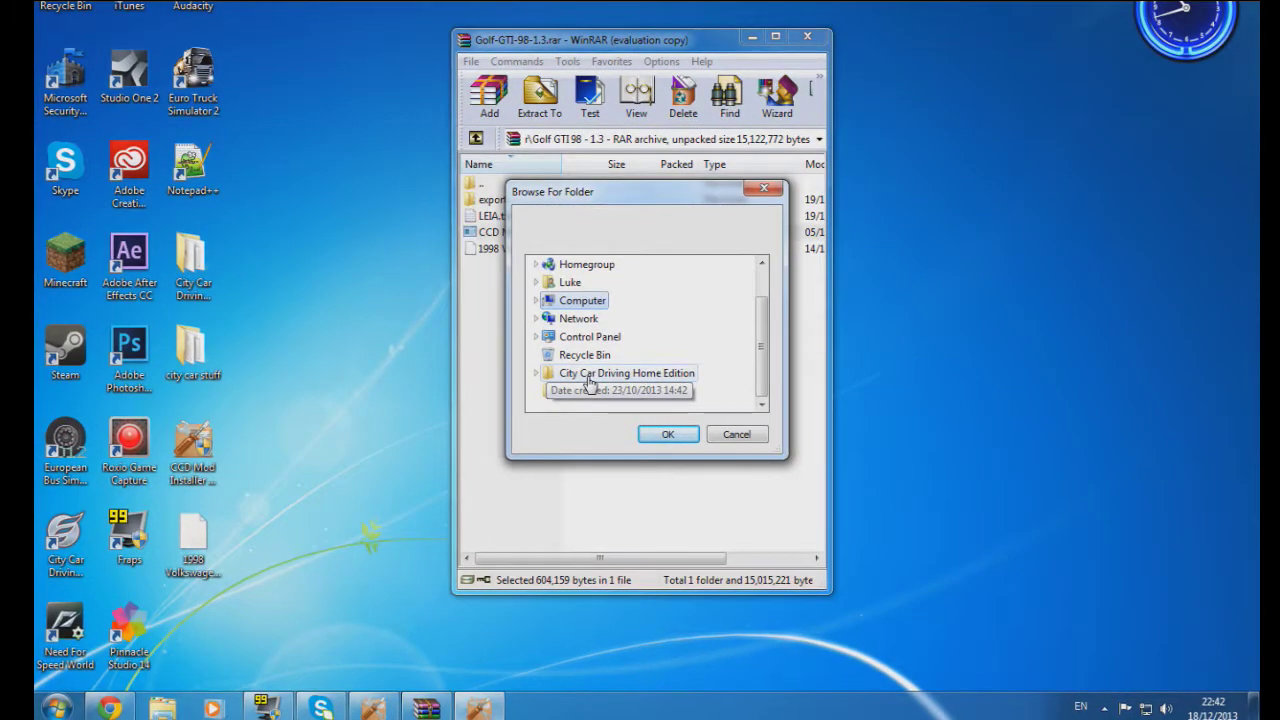
click(592, 374)
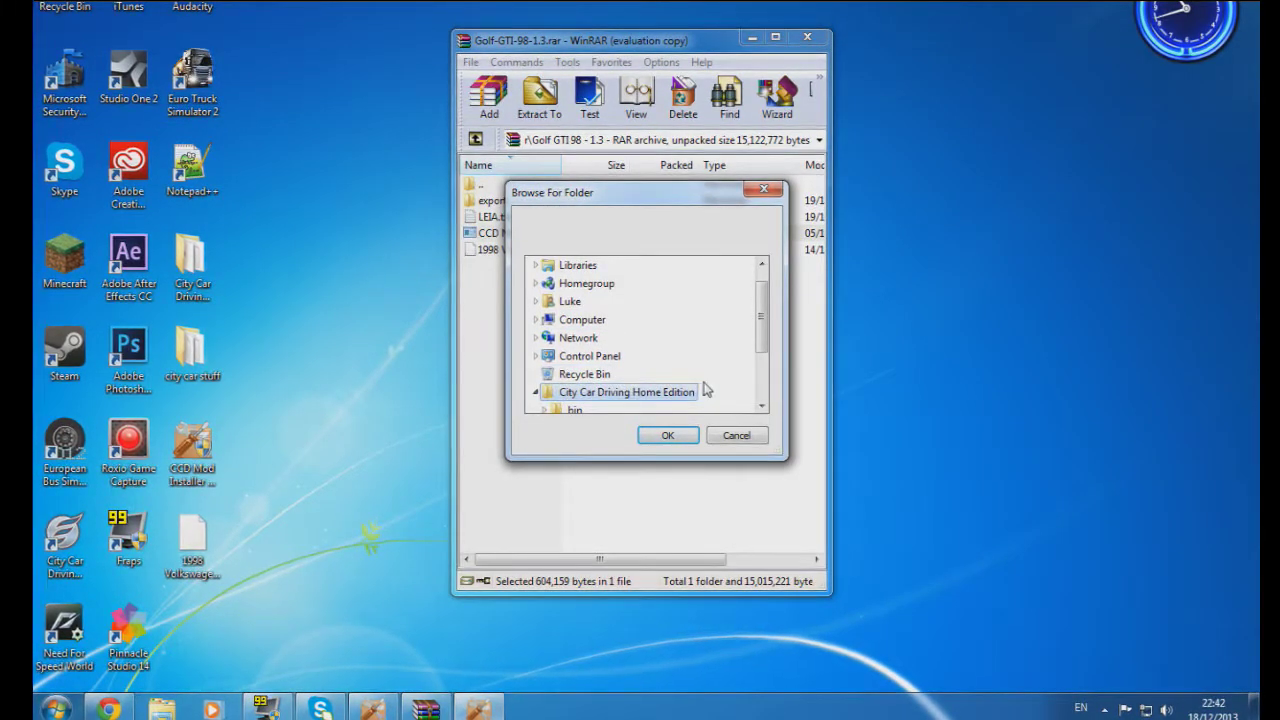
click(664, 437)
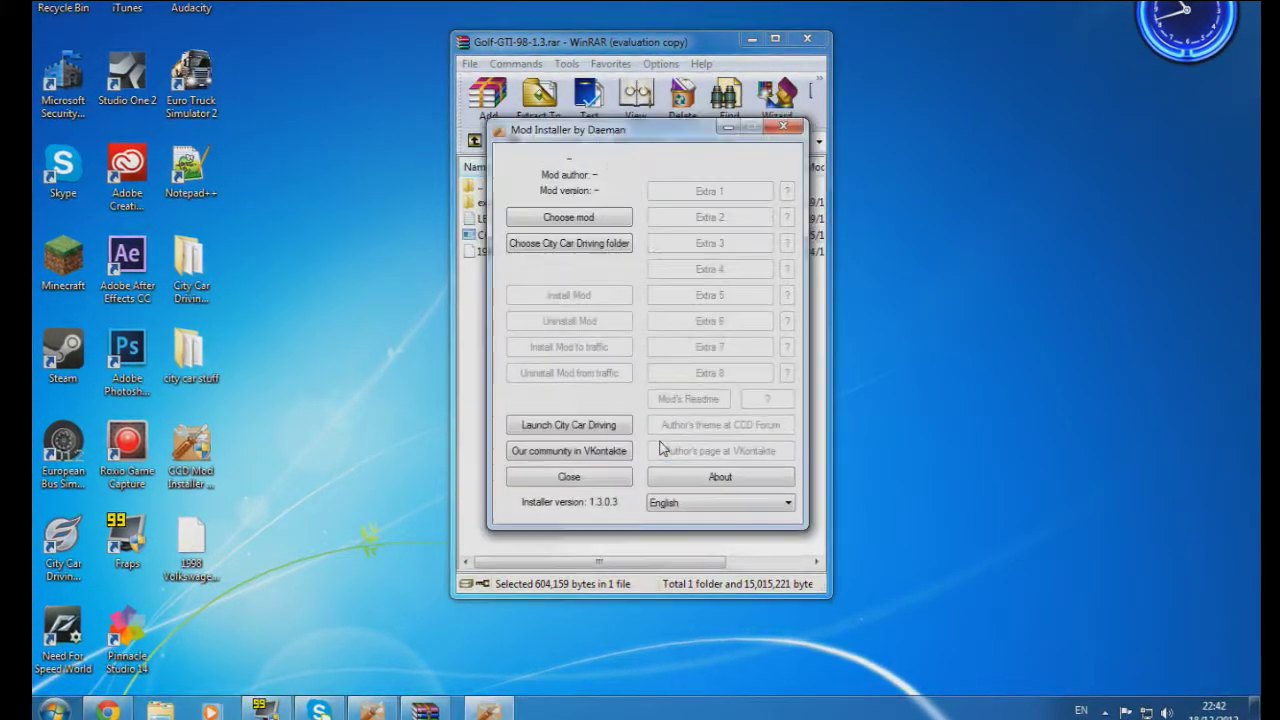
click(751, 42)
mouse_move(548, 135)
mouse_down()
mouse_move(610, 45)
mouse_move(545, 125)
mouse_up()
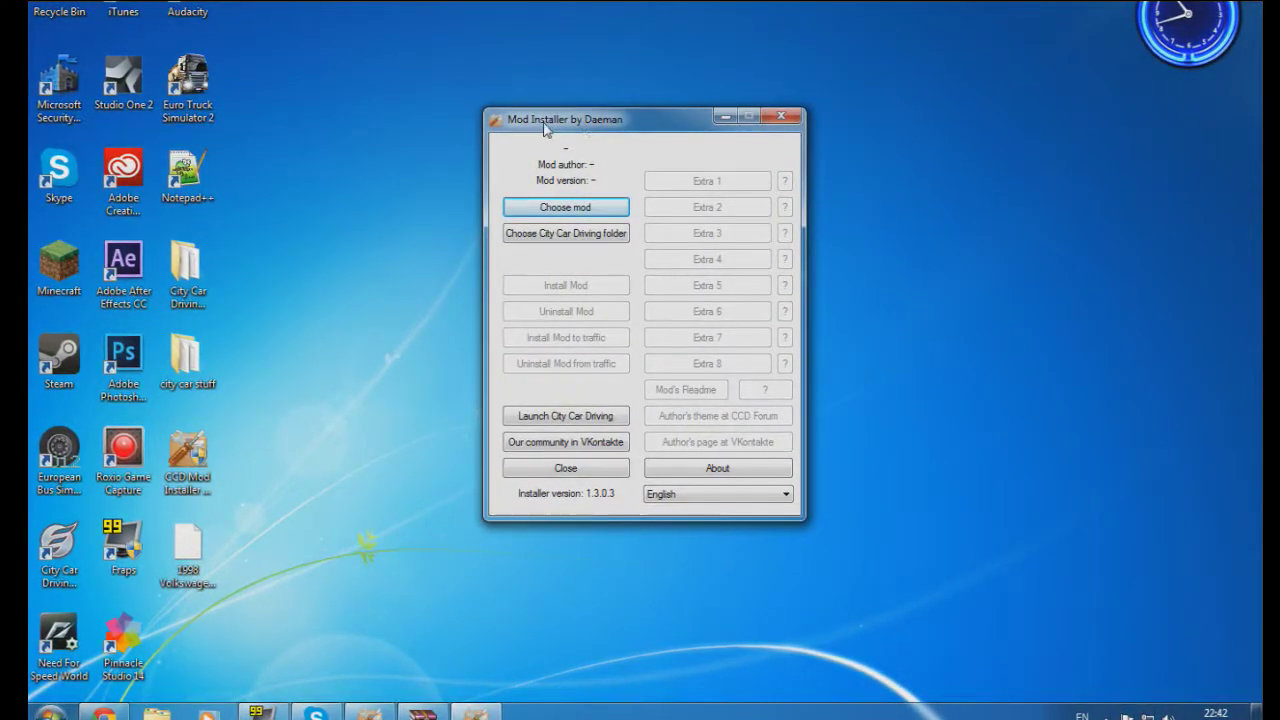
click(562, 208)
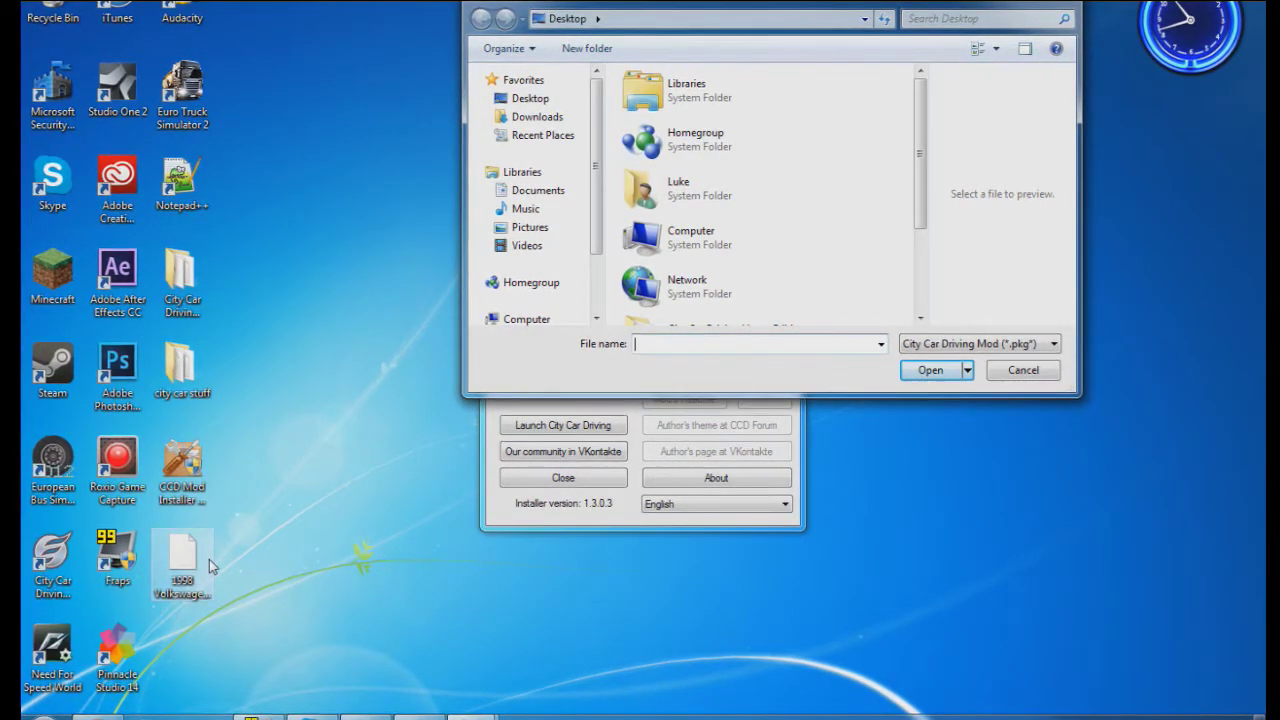
click(562, 102)
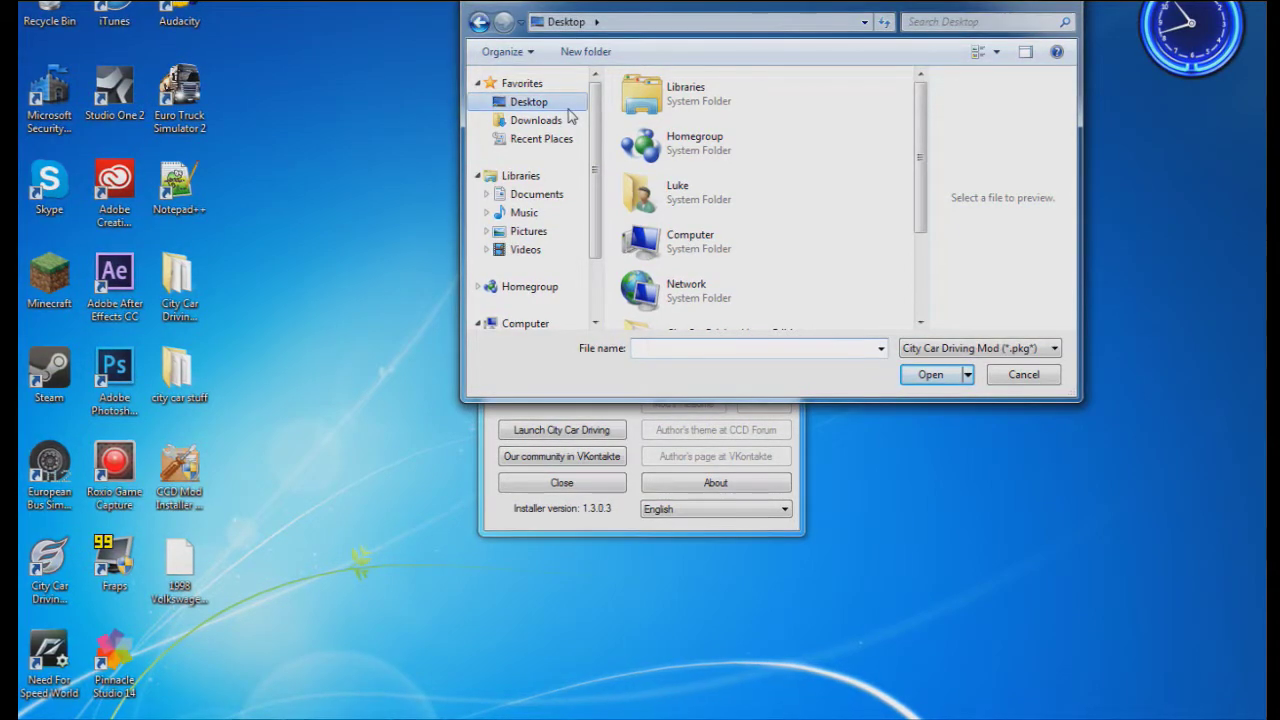
drag(922, 123, 943, 80)
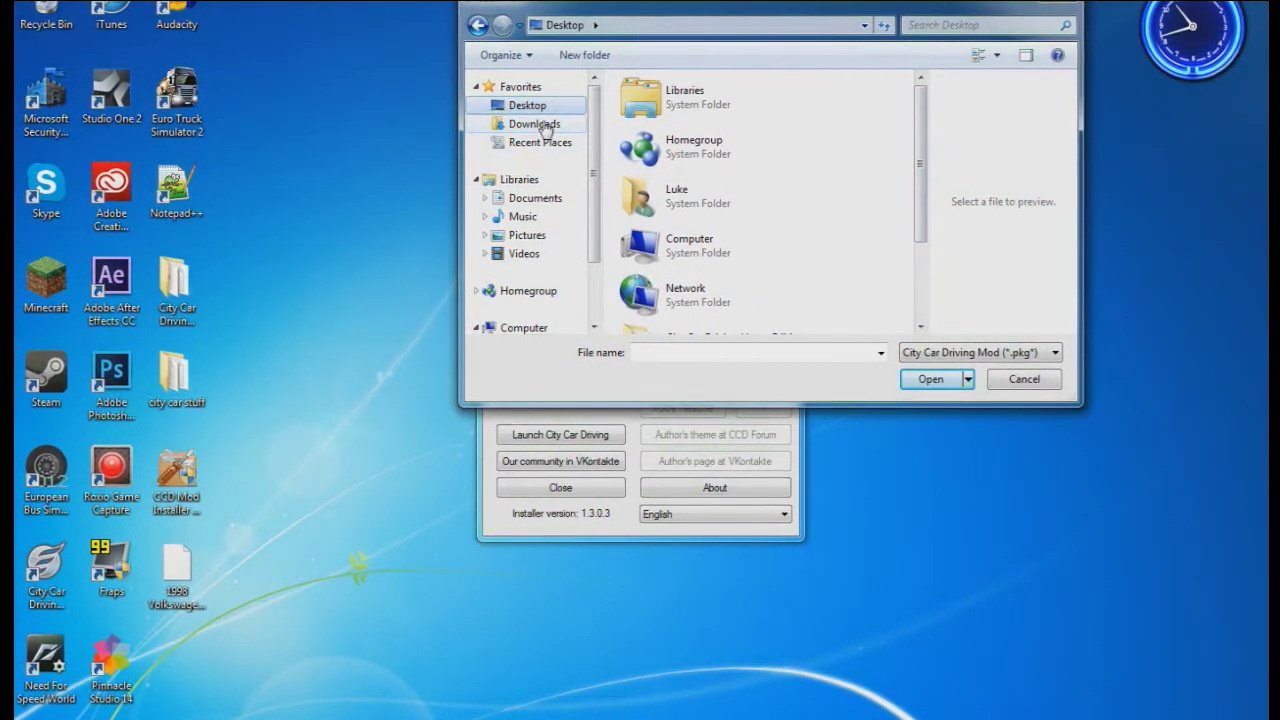
key(Escape)
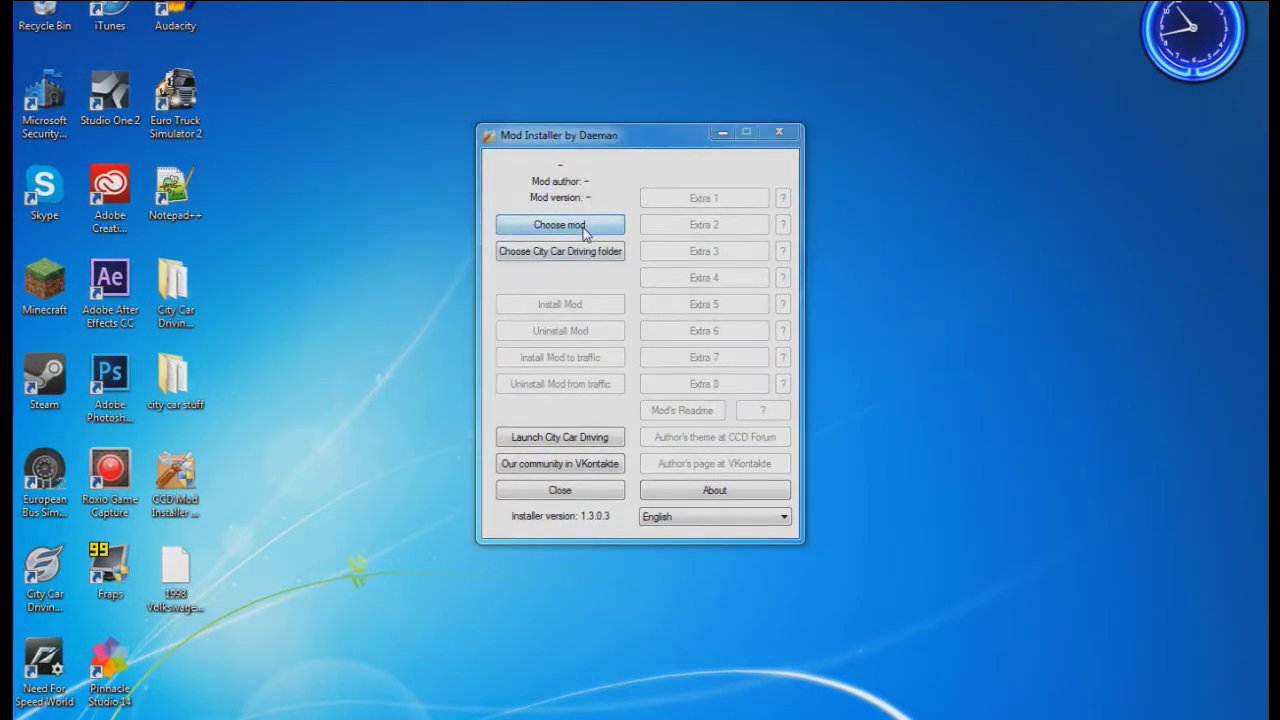
Choose 1998 Volkswagen Golf GTI VR6 (MkIII).pkg from the desktop as the mod and install it
click(584, 228)
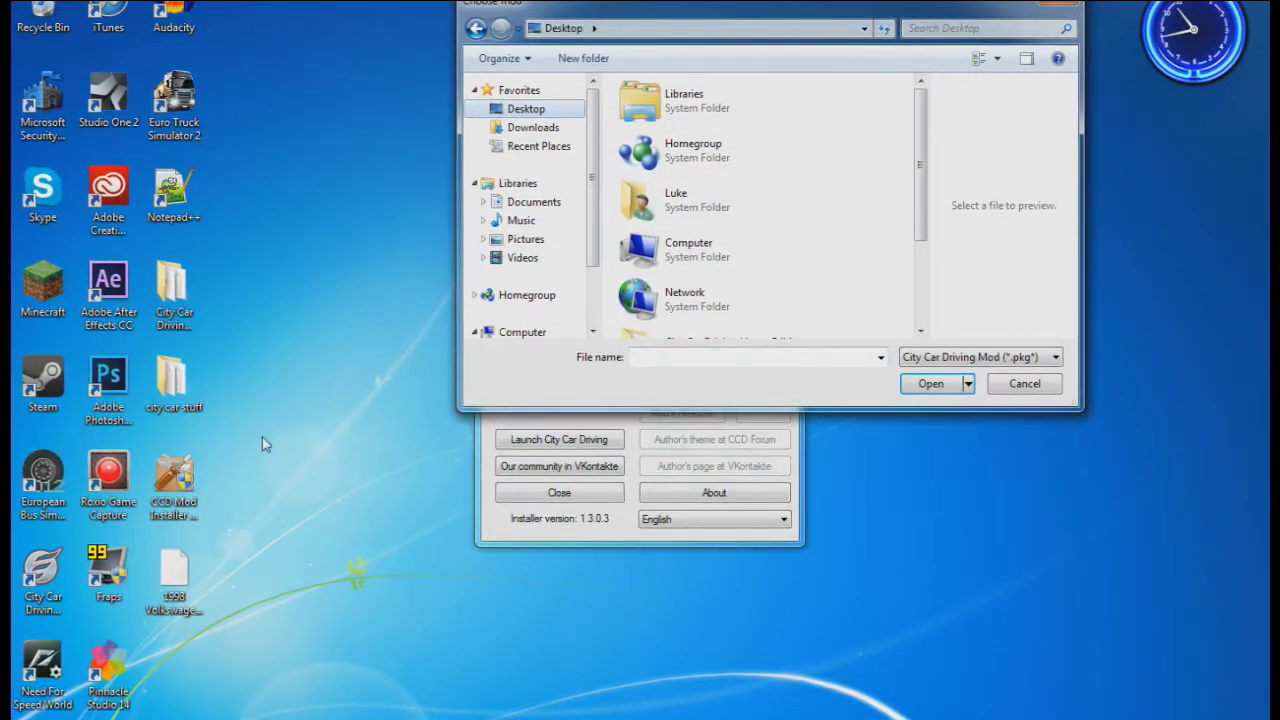
click(921, 248)
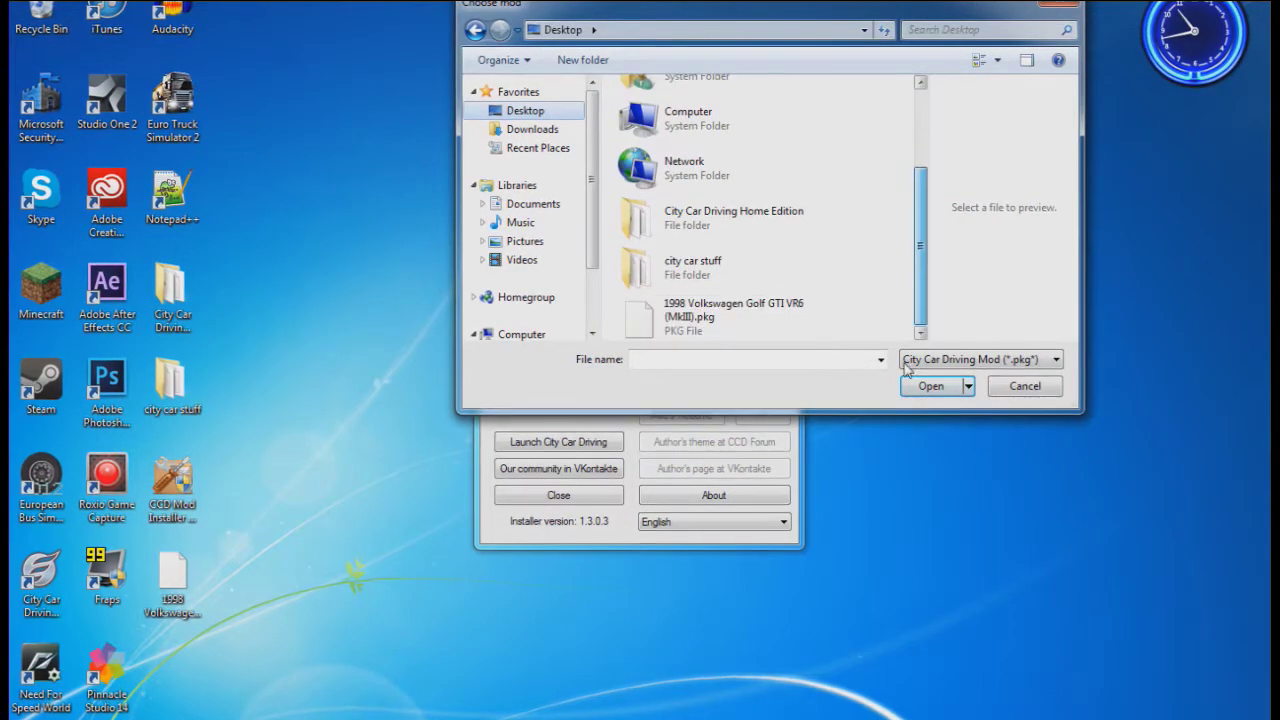
click(705, 310)
click(931, 386)
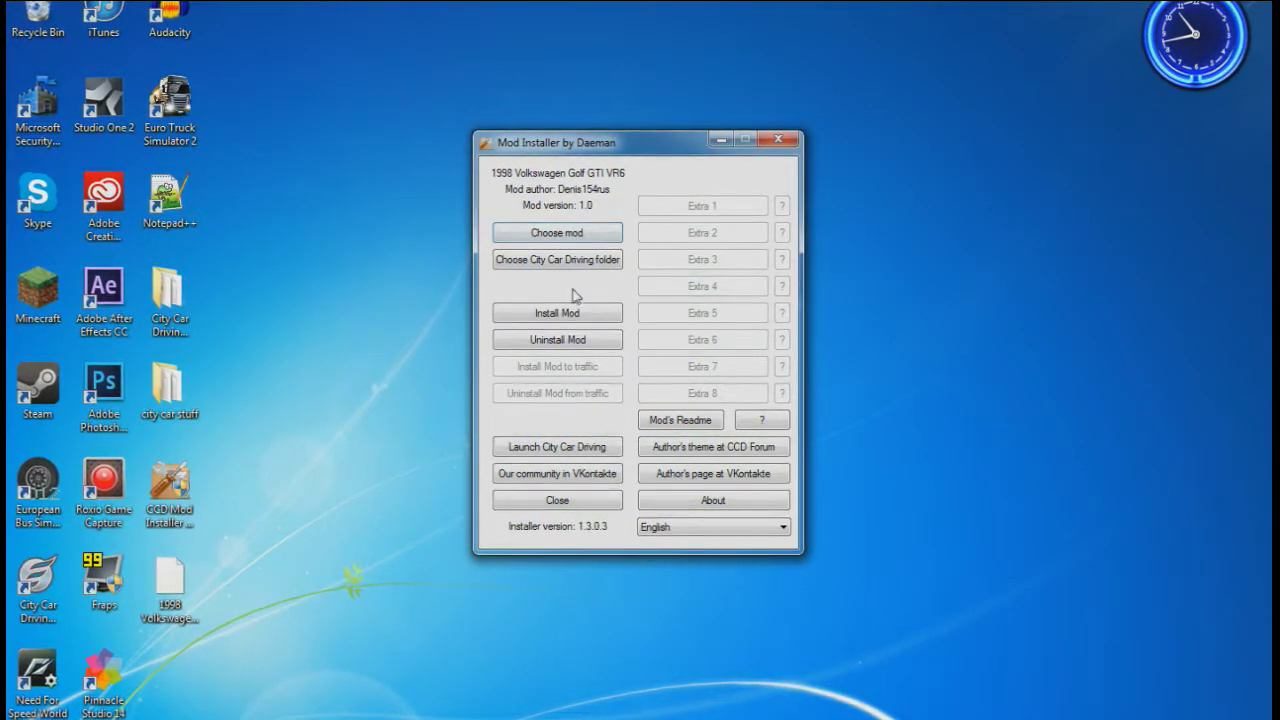
click(556, 316)
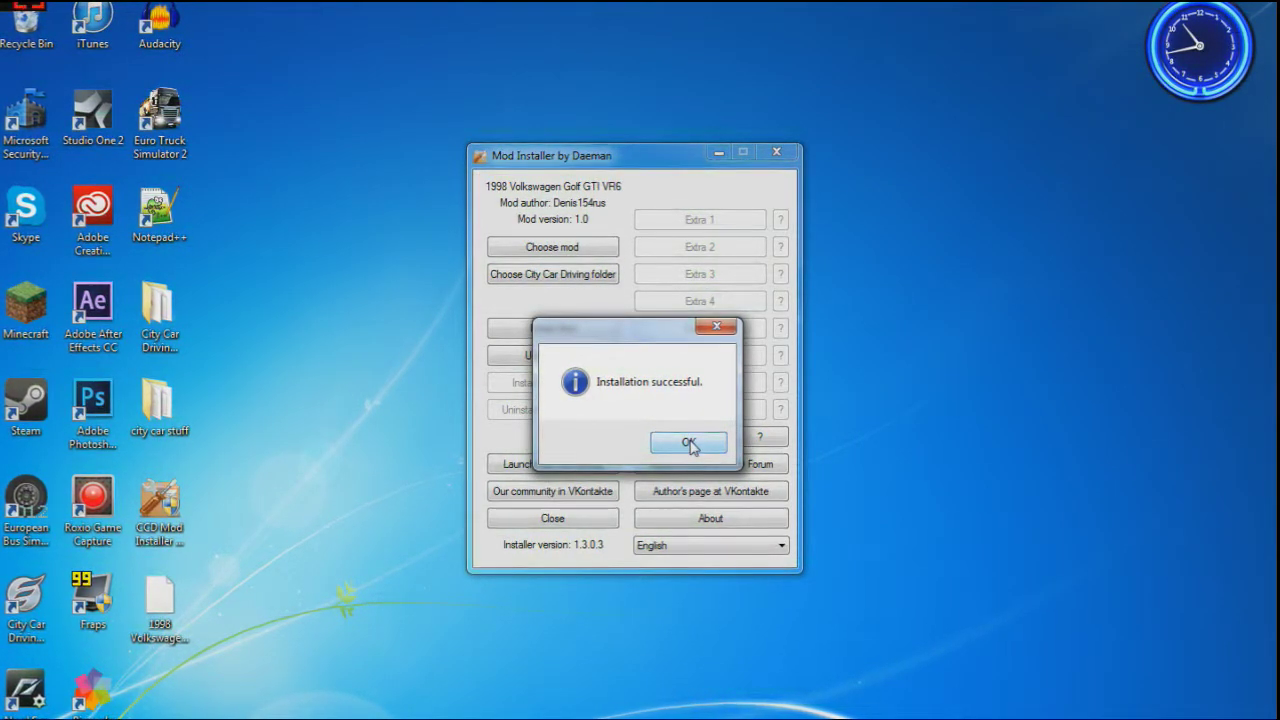
click(690, 444)
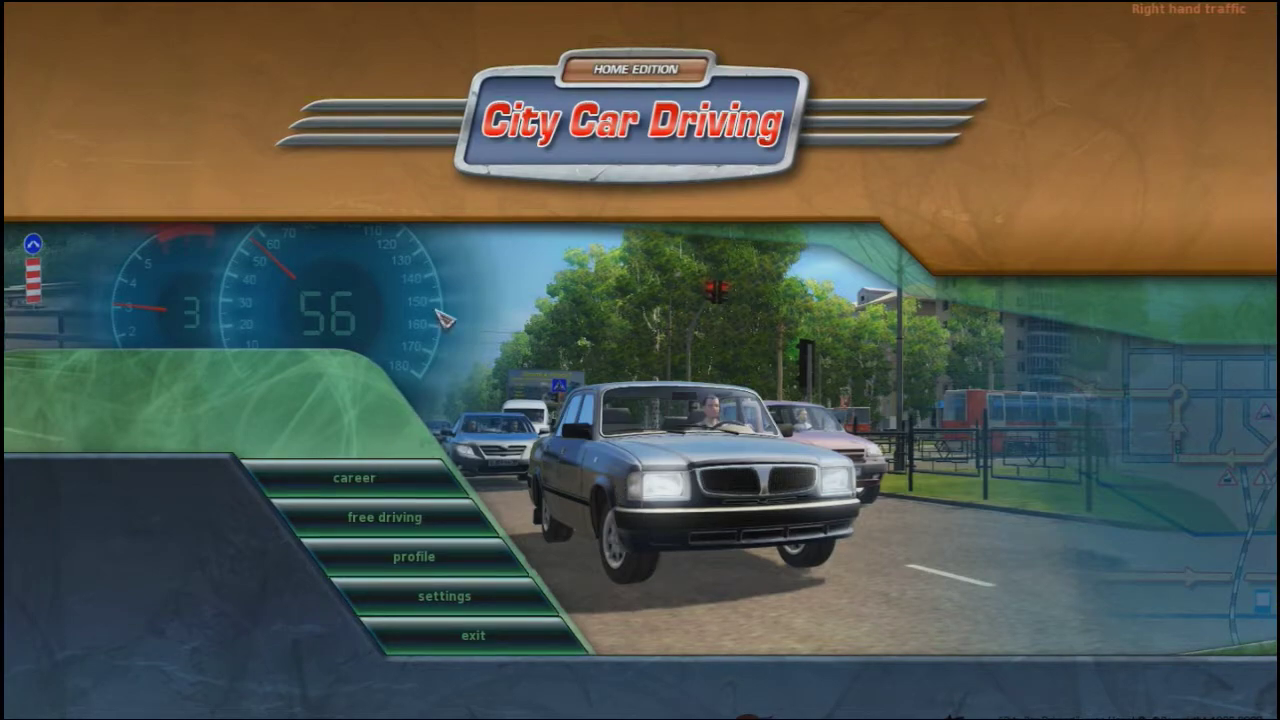
In City Car Driving, open the free driving vehicle selection and cycle through the cars to the 1998 Volkswagen Golf GTI VR6 (MkIII)
click(420, 532)
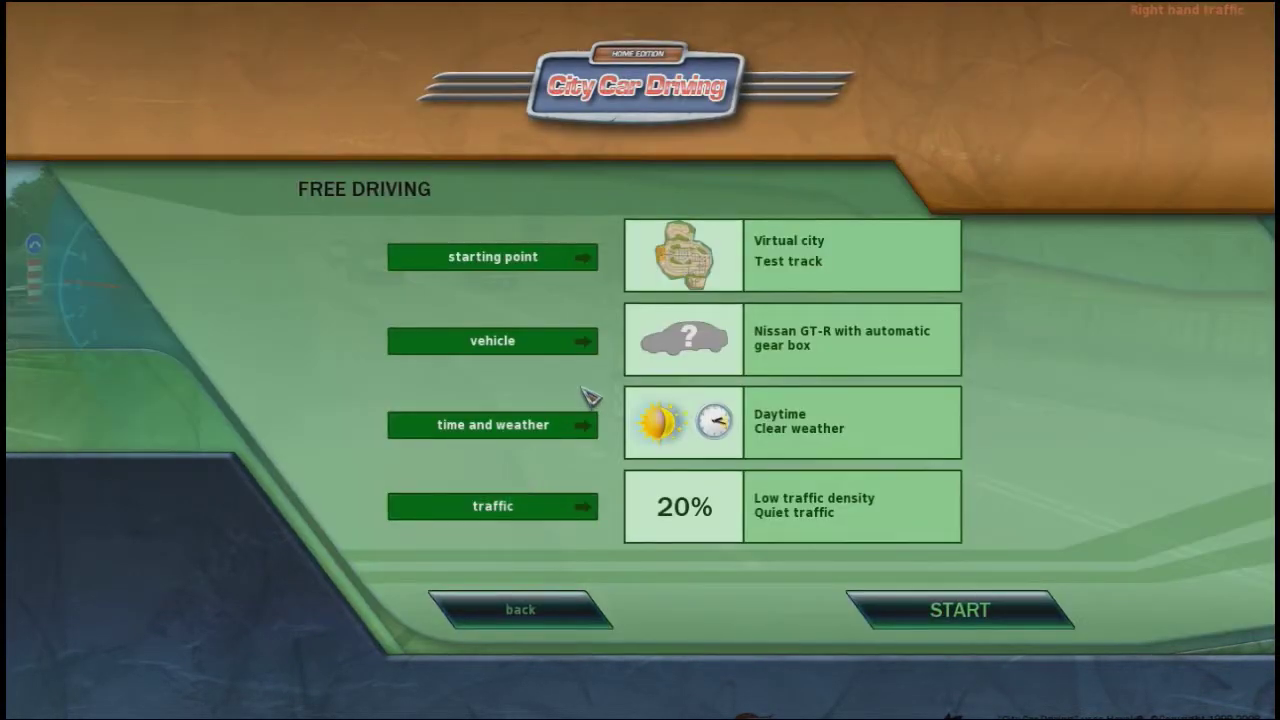
click(586, 346)
click(484, 252)
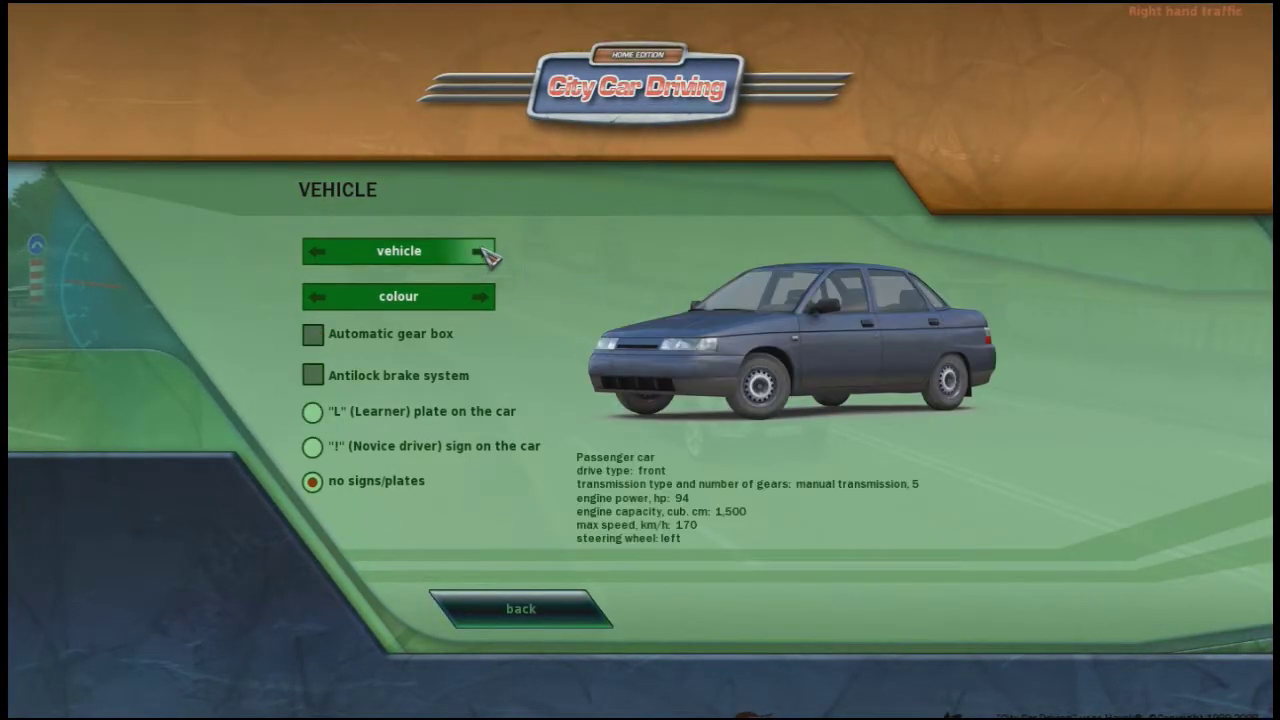
click(486, 253)
click(485, 253)
click(485, 253)
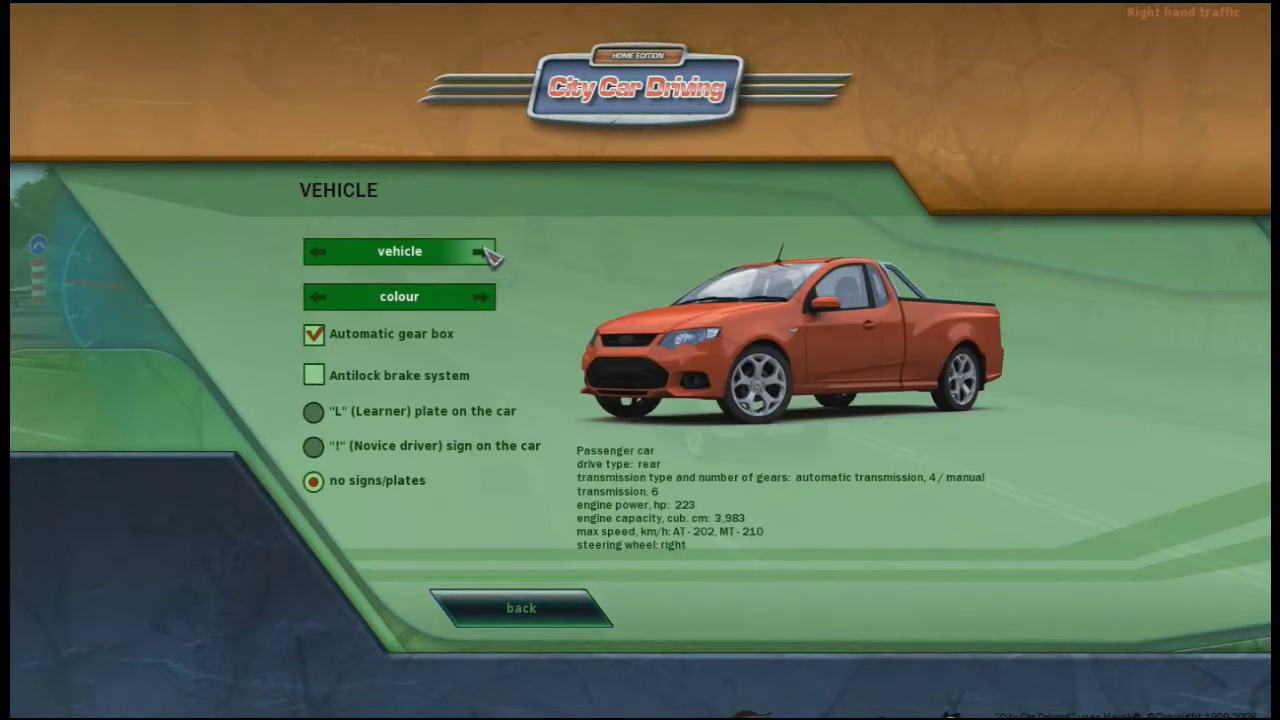
click(486, 254)
click(485, 253)
click(485, 253)
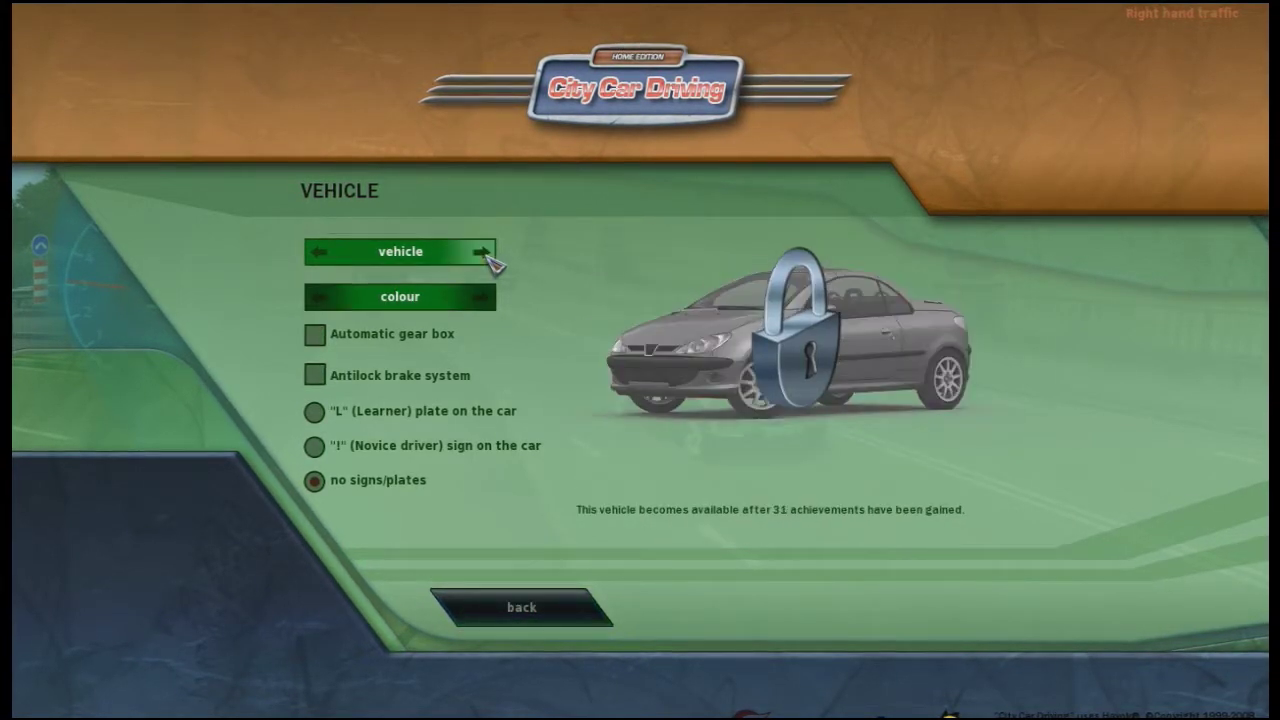
click(486, 253)
click(486, 254)
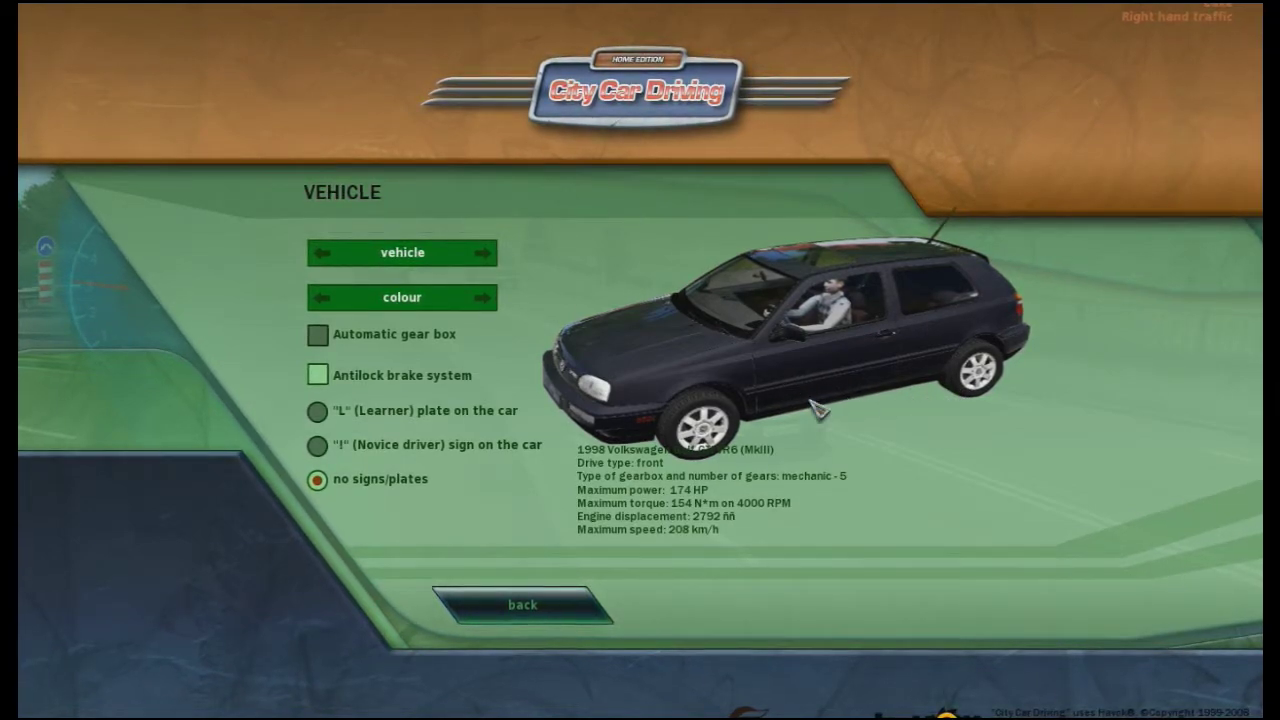
Check the next vehicle, return to the 1998 Volkswagen Golf GTI VR6 (MkIII), and cycle its colour through red to white
click(486, 255)
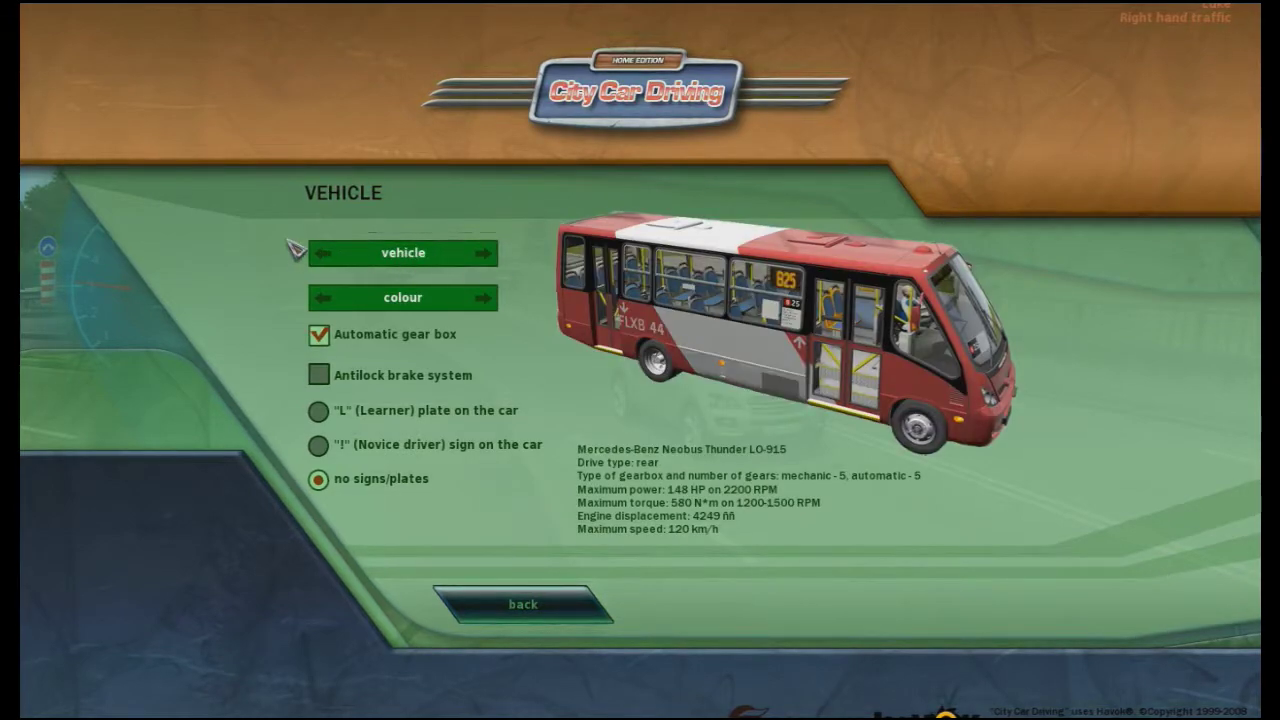
click(322, 256)
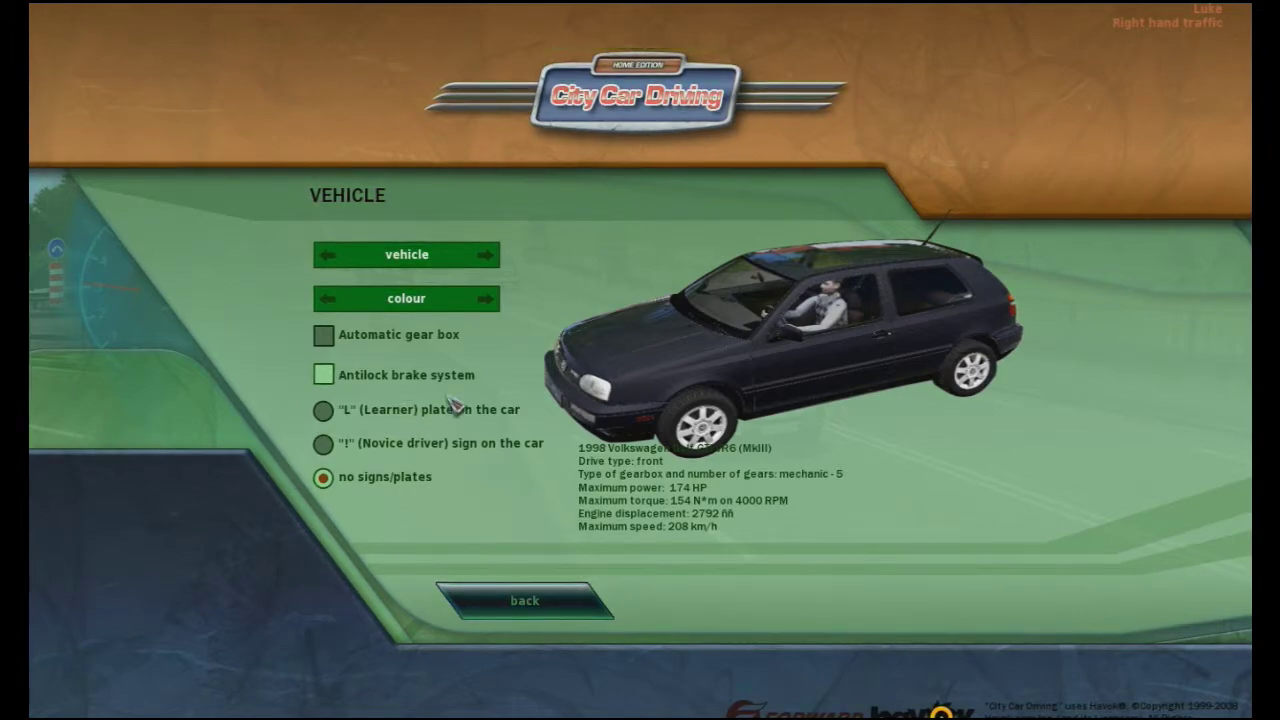
click(487, 298)
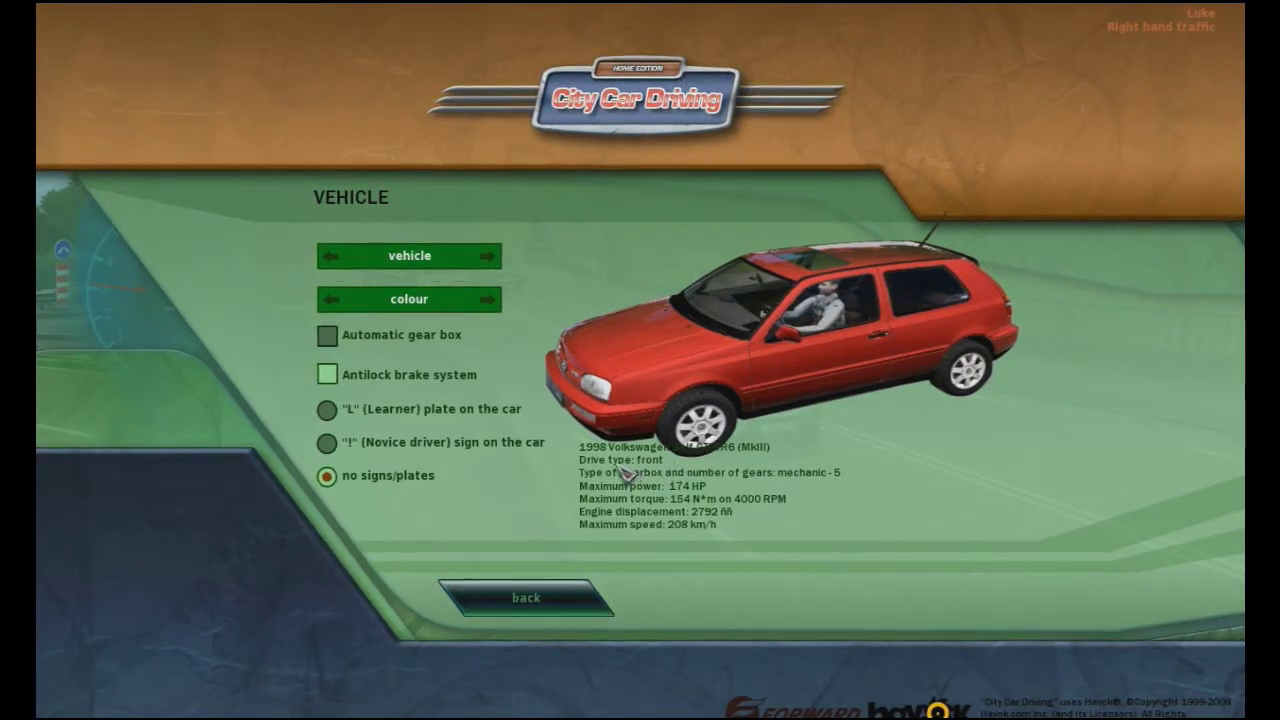
click(489, 300)
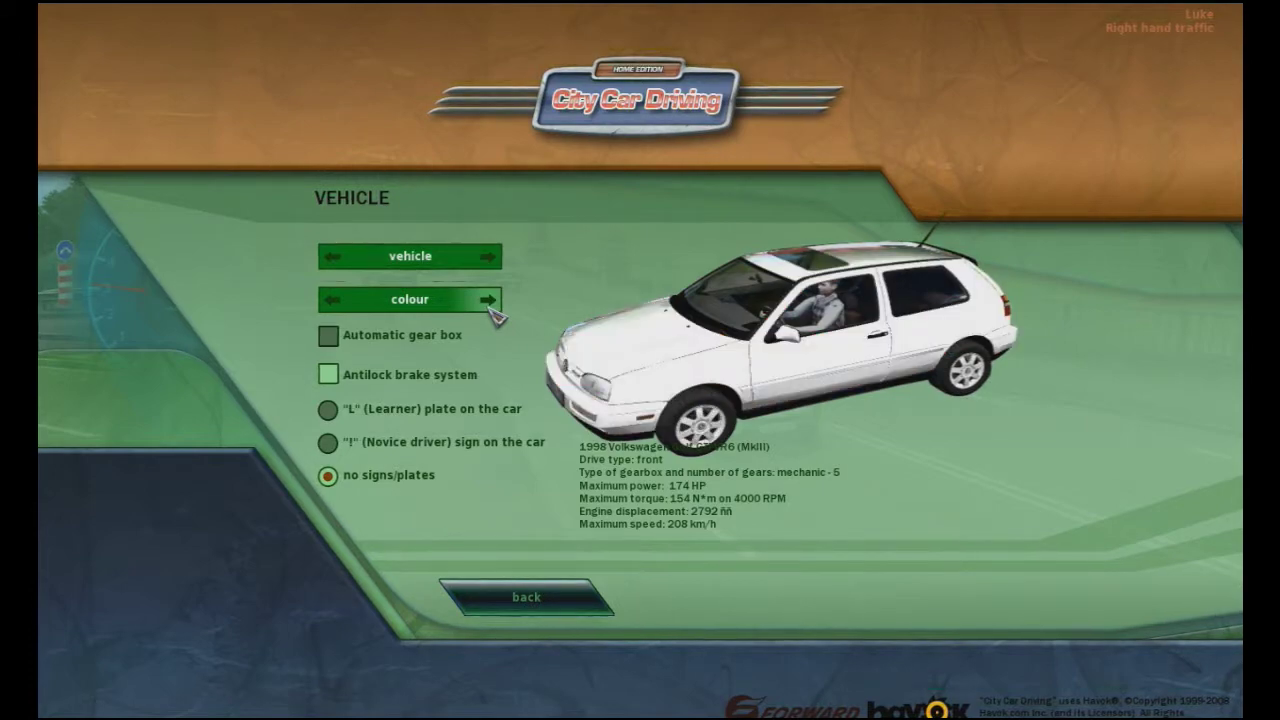
Browse the other installed vehicles, going forward from the Golf past the Nissan Fairlady Z432 and BMW M3 E36 to the Audi S4 2010
click(488, 256)
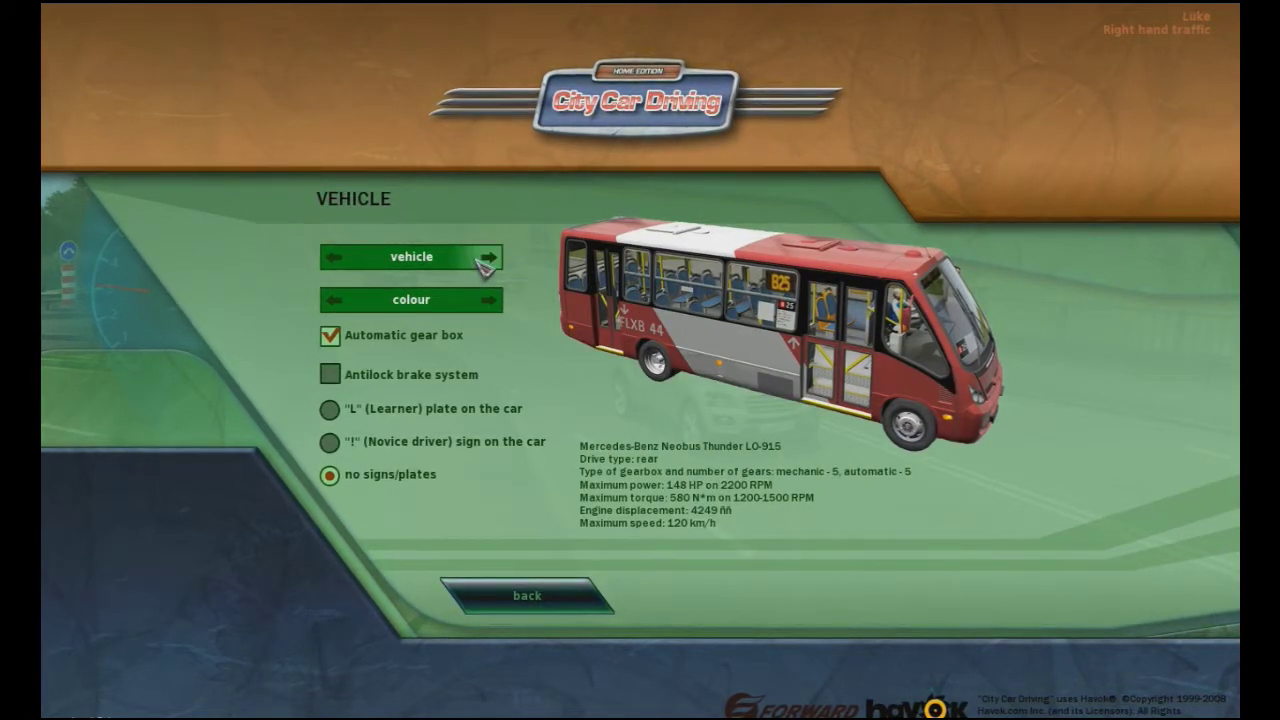
click(488, 258)
click(486, 260)
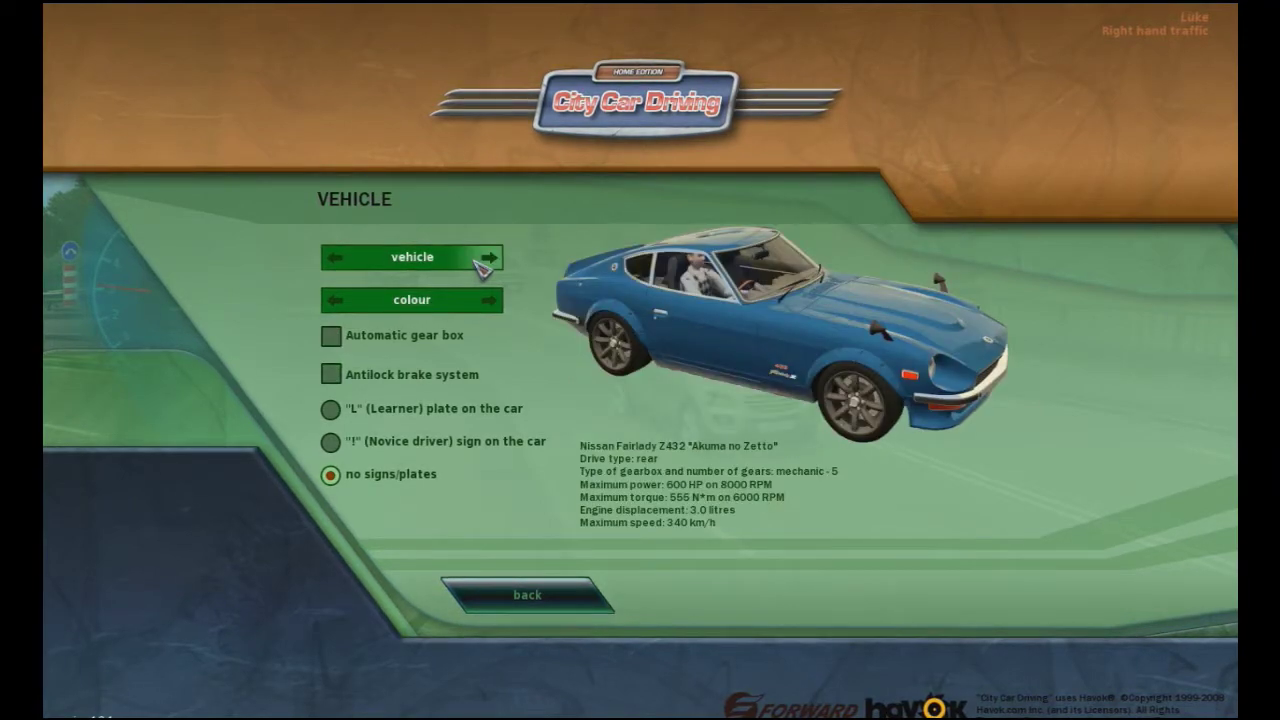
click(478, 259)
click(484, 262)
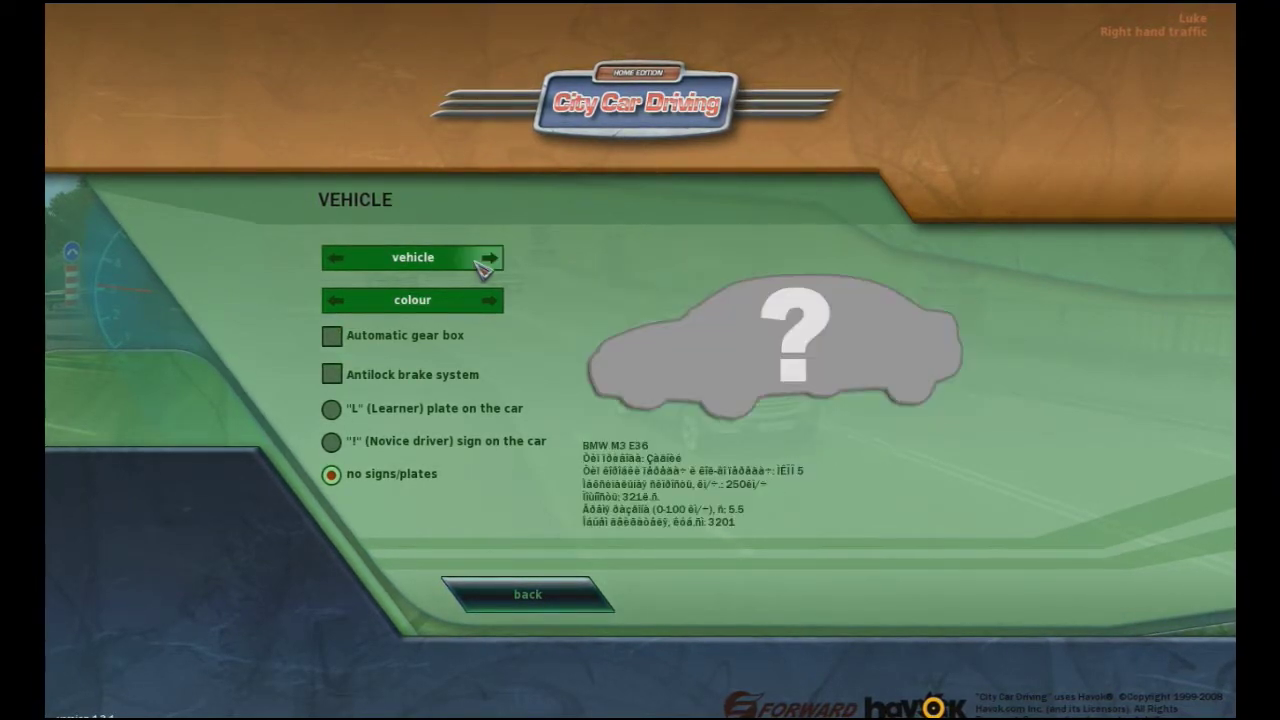
click(484, 262)
click(485, 264)
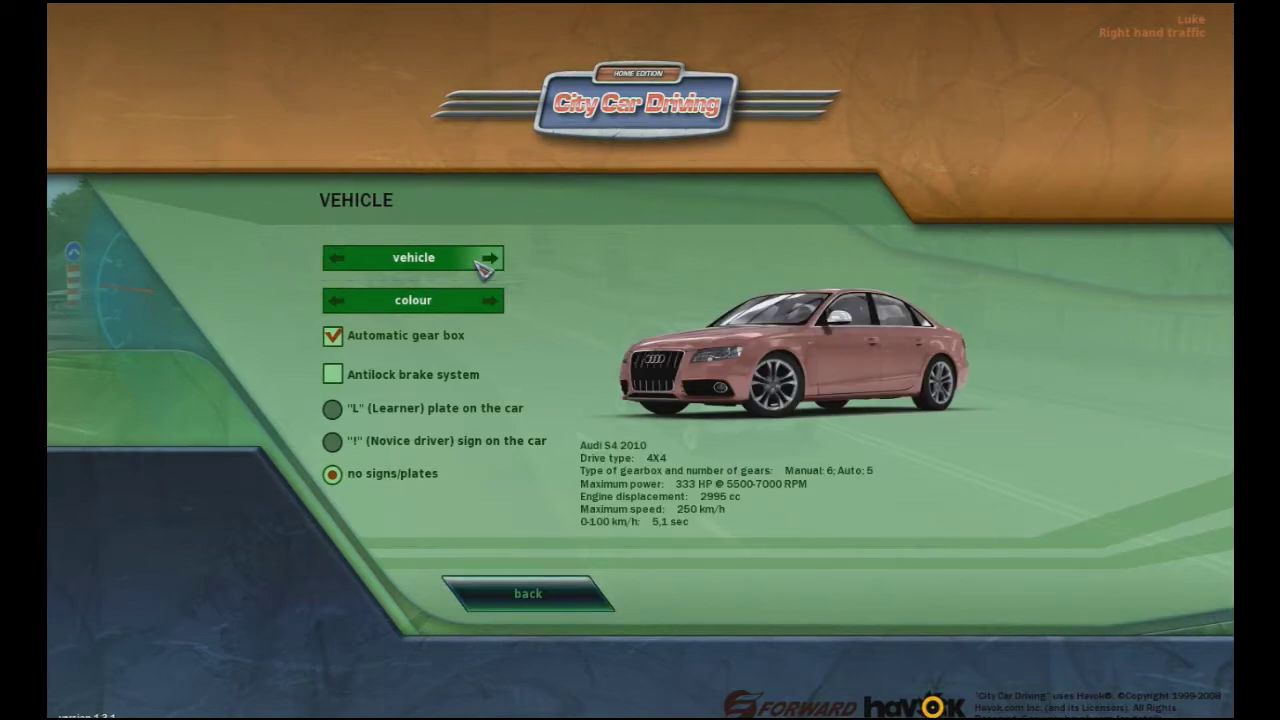